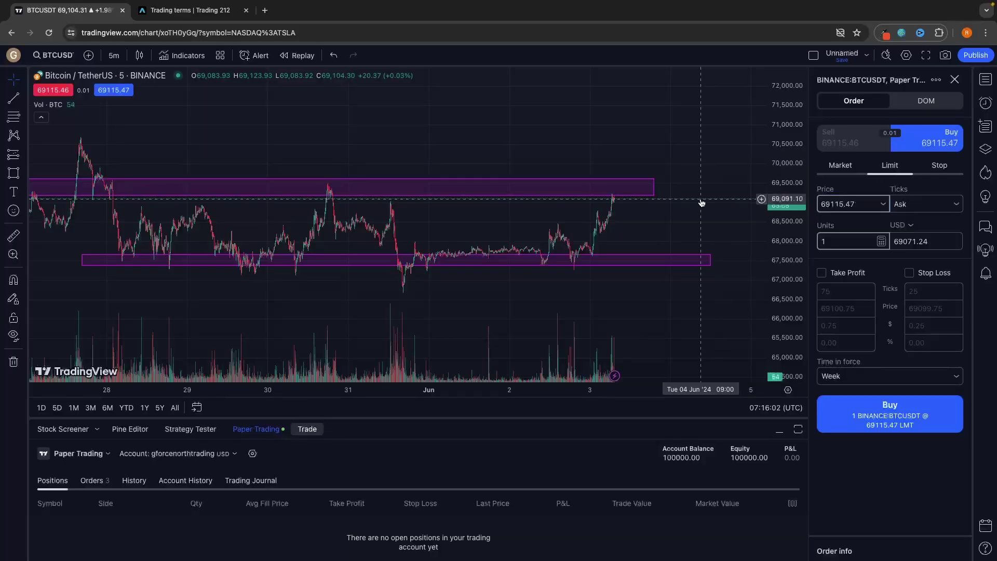
Set the BTCUSDT limit order's price to 69100 and make it a sell order
scroll(701, 202, up, 3)
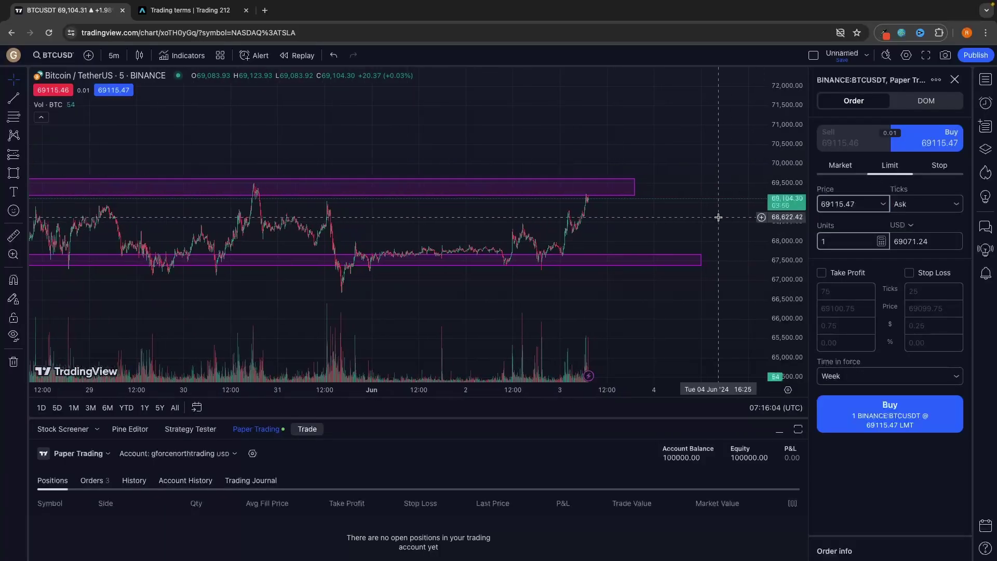
click(849, 204)
text(69100)
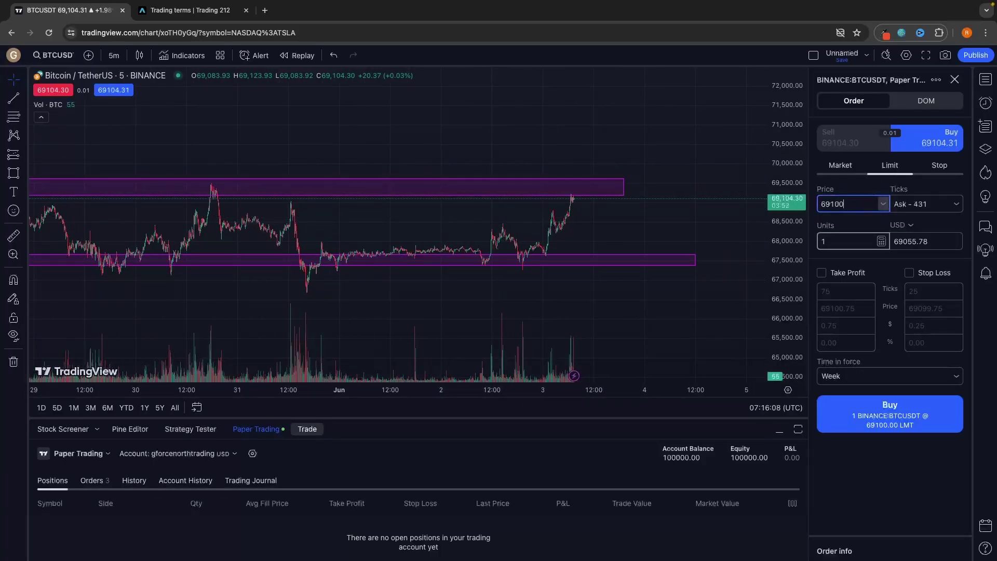
click(856, 185)
Enable take profit on the BTCUSDT sell order and enter a target price near the chart's lower zone
click(822, 273)
scroll(664, 231, down, 1)
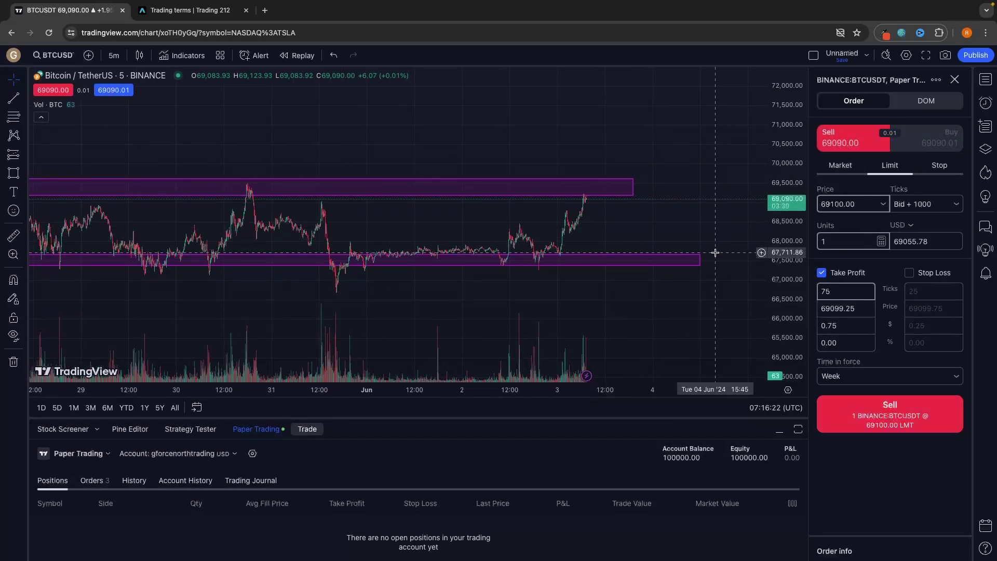
drag(852, 309, 799, 306)
text(67500)
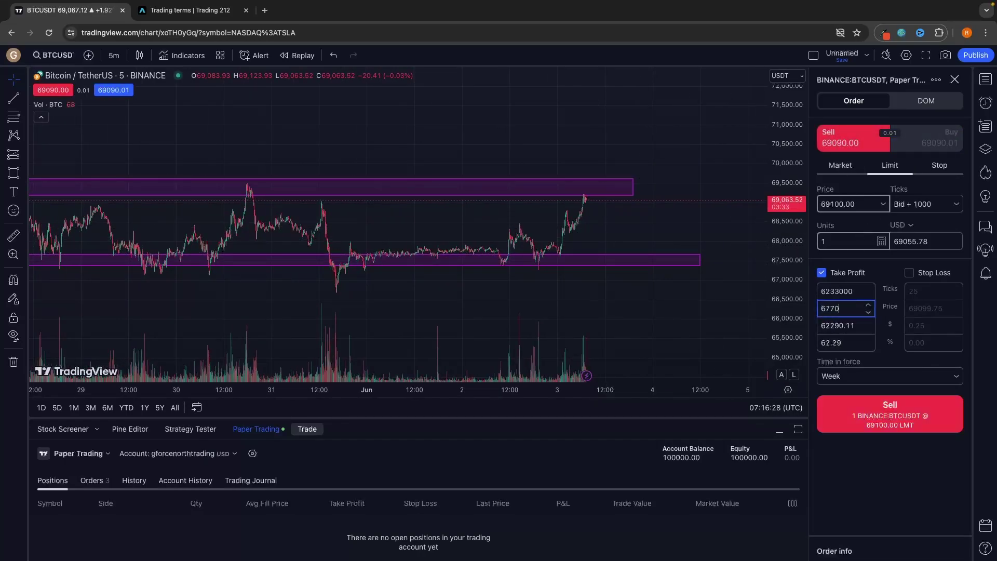
scroll(690, 204, down, 1)
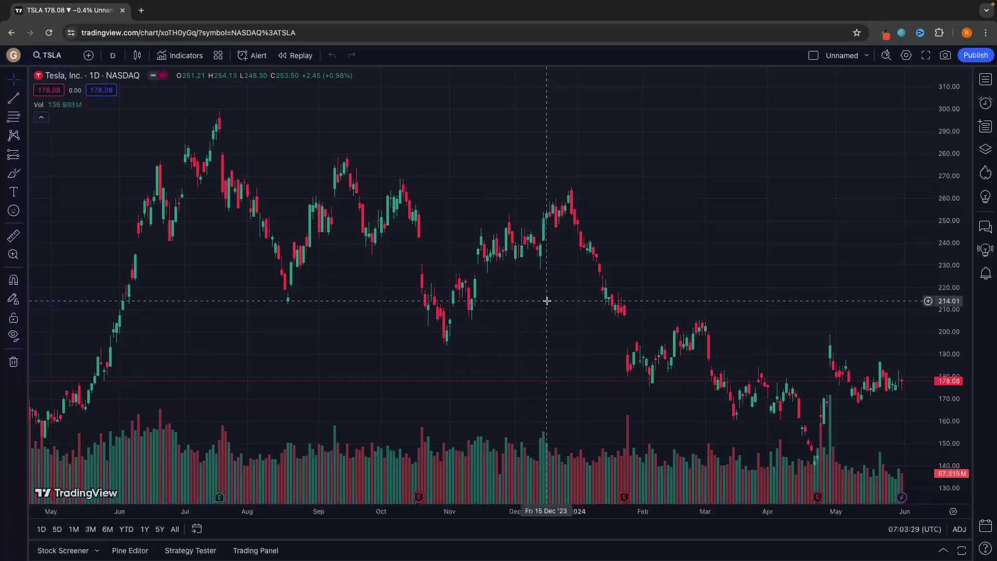
scroll(546, 298, down, 5)
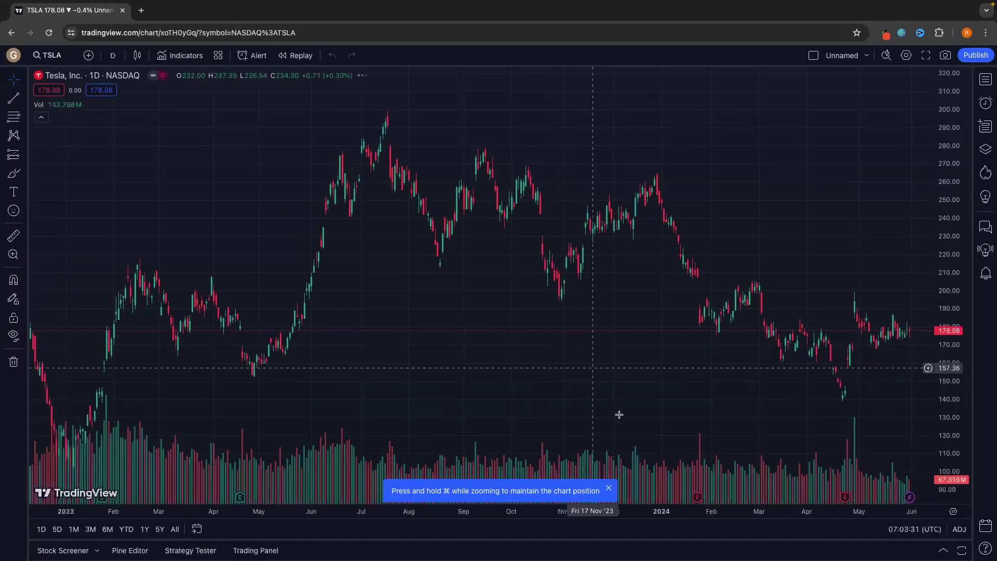
click(609, 488)
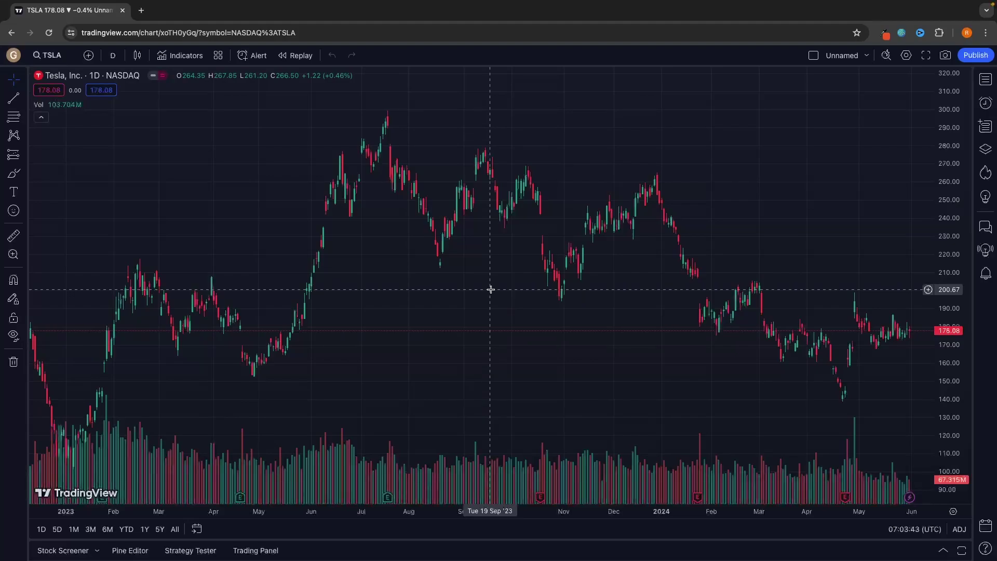
scroll(552, 273, right, 5)
scroll(452, 276, left, 3)
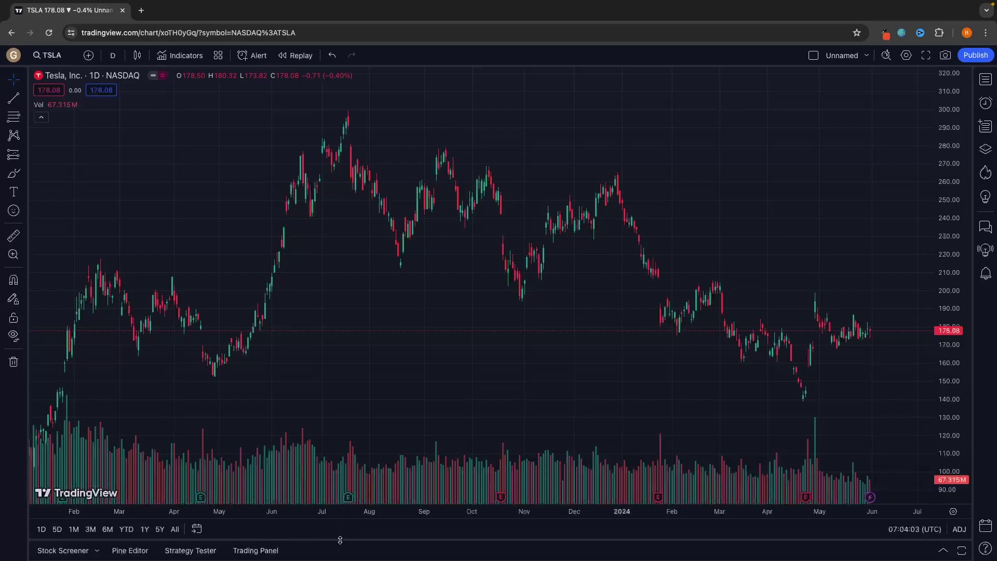
Expand the area below the TSLA chart to show the broker list and connect to the Paper Trading simulator
drag(341, 540, 368, 339)
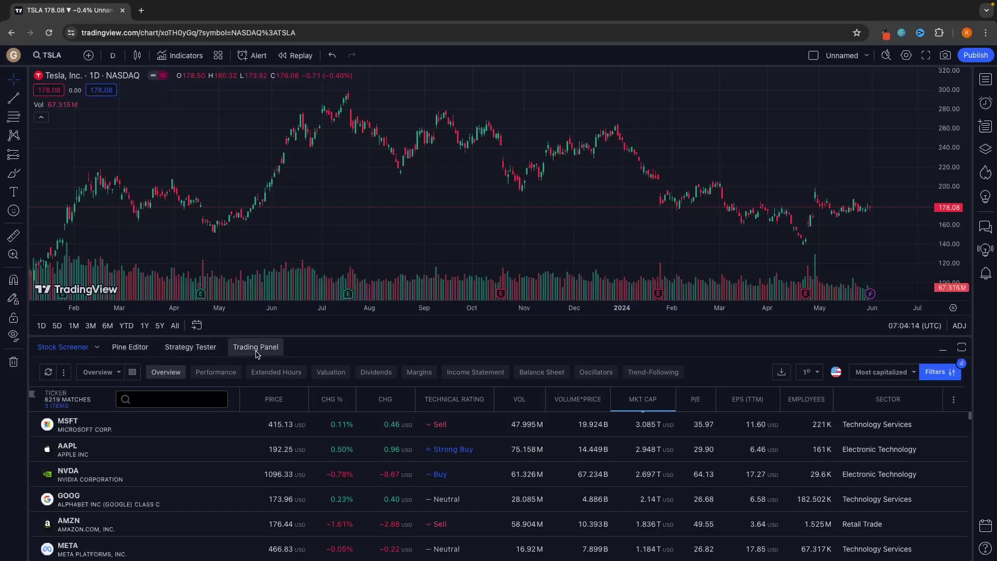
click(242, 350)
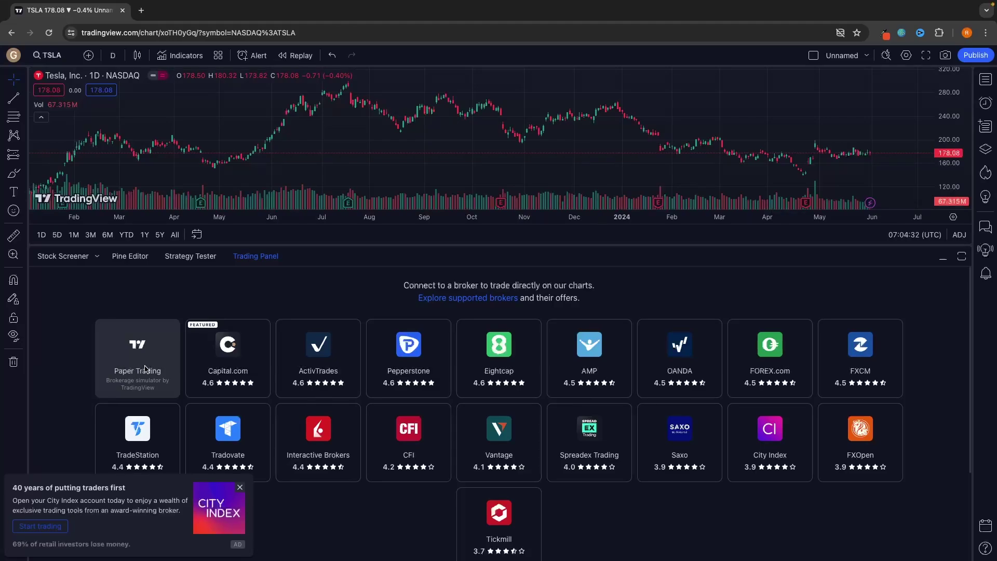
click(146, 370)
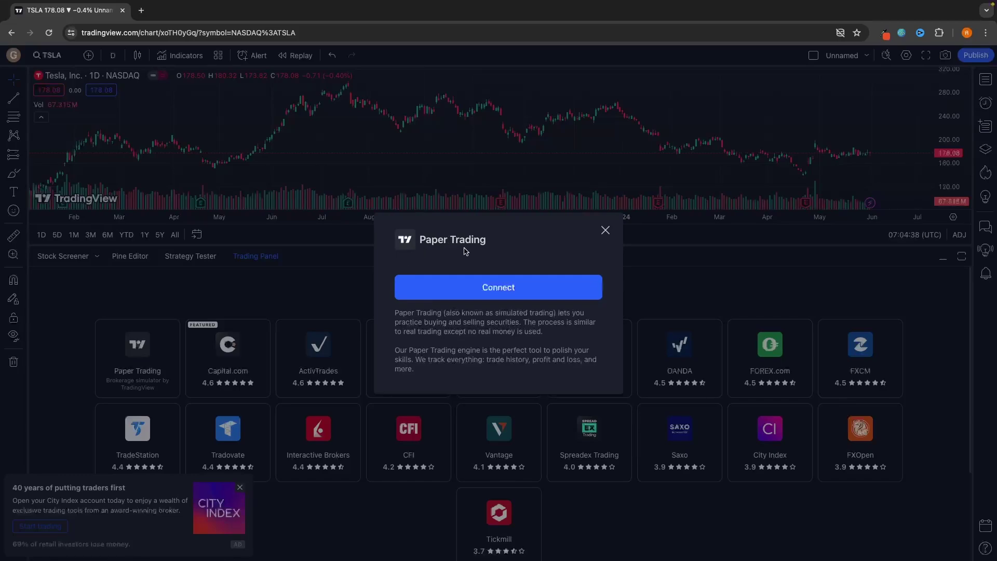
click(502, 293)
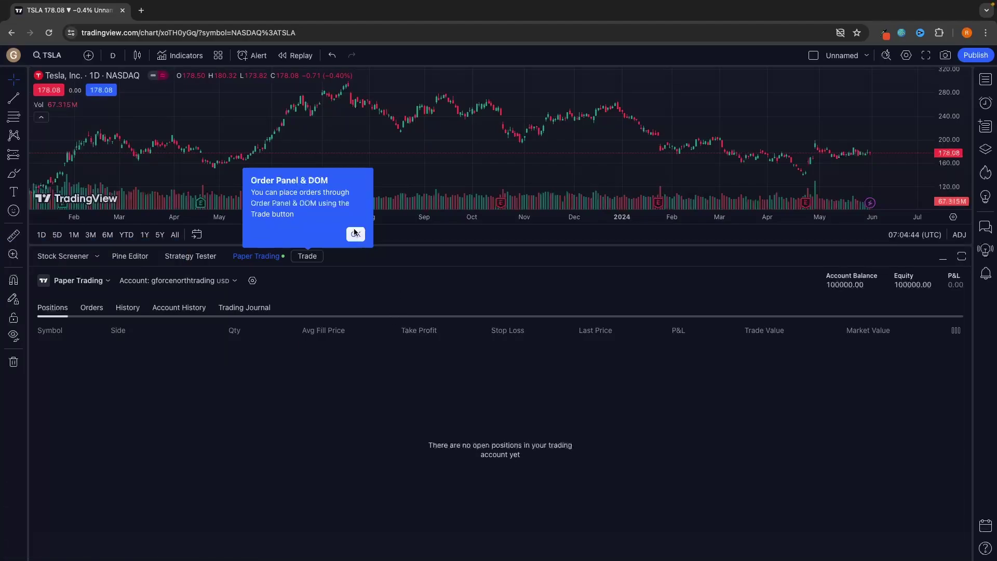
click(356, 234)
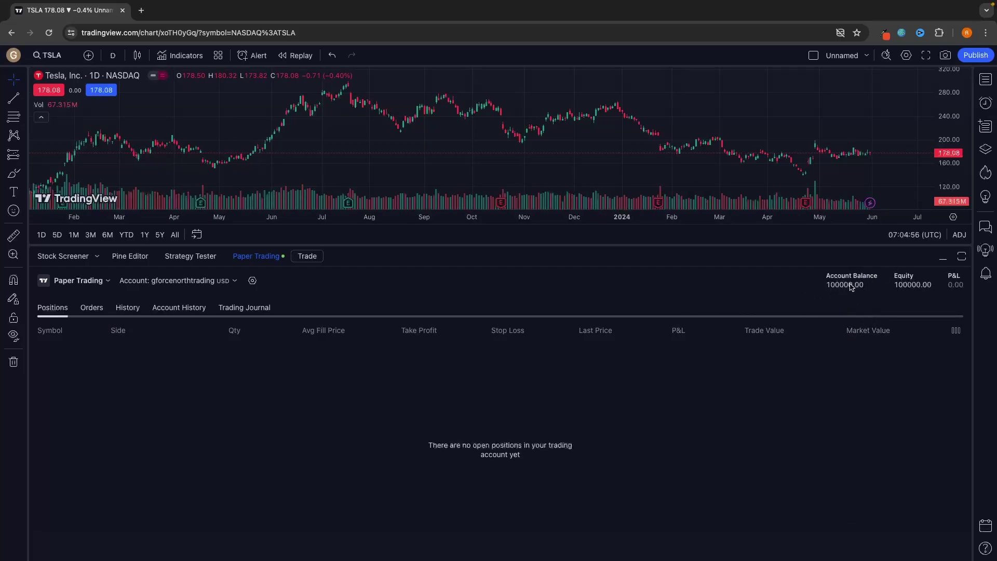
Open the account reset in the paper trading account's settings and enter a balance of 1000 USD
click(254, 283)
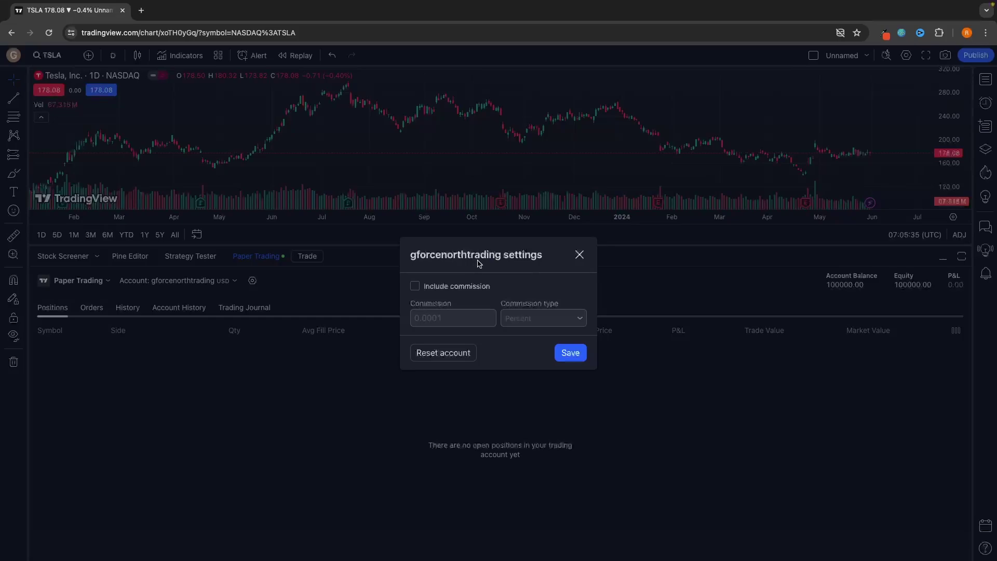
click(450, 358)
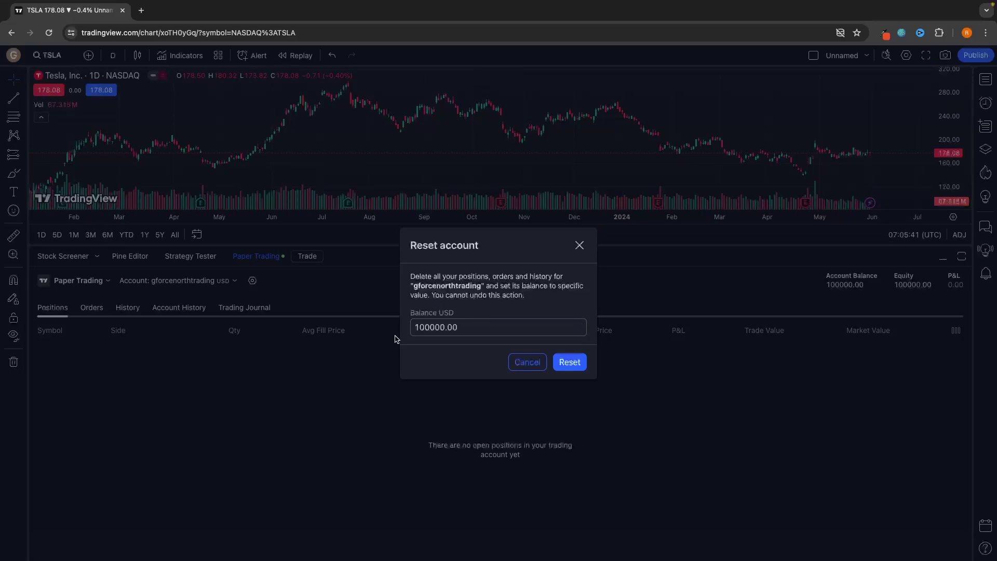
double_click(448, 328)
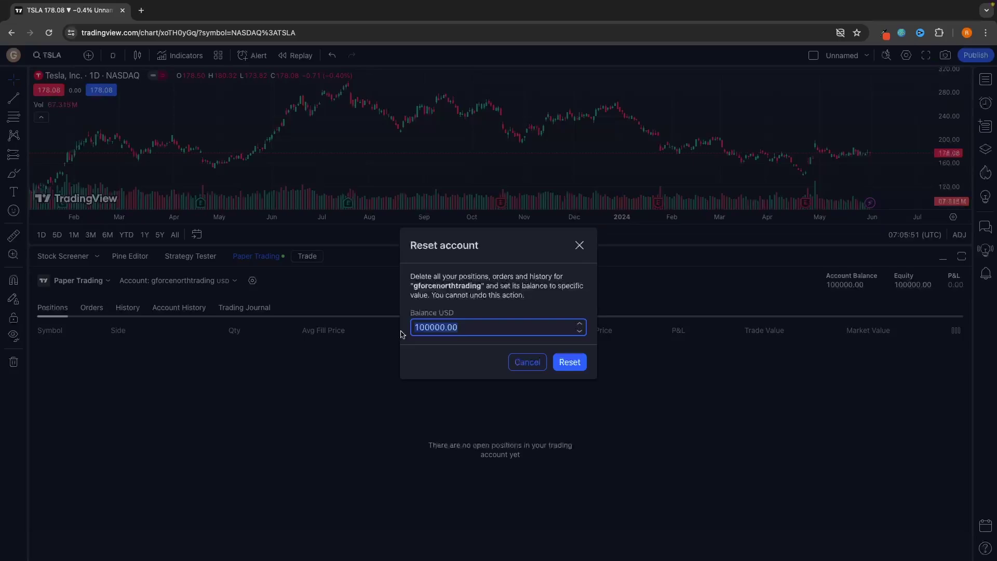
text(10)
click(492, 287)
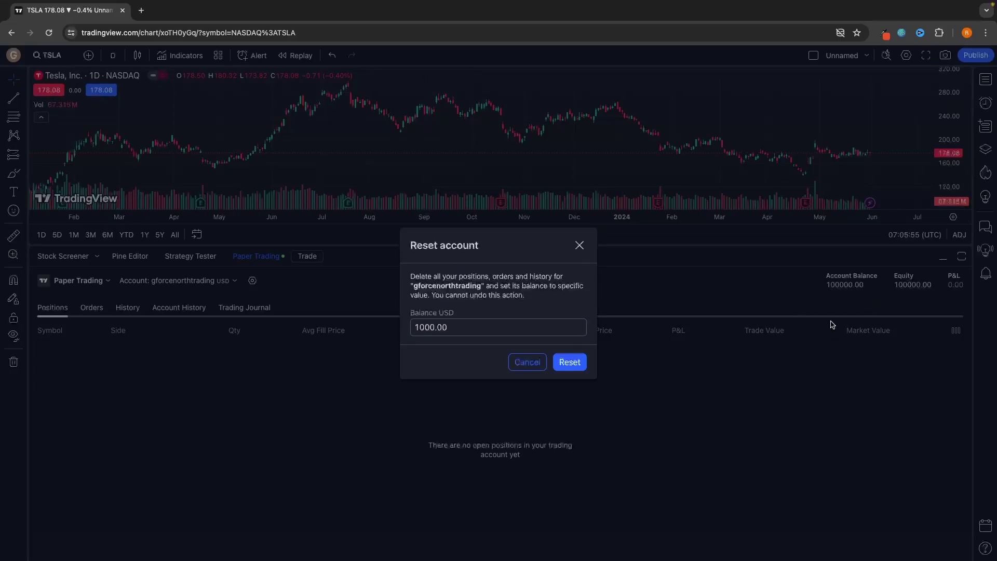
Set the reset balance to 100000 USD and reset the paper trading account
click(458, 328)
double_click(465, 325)
text(1000)
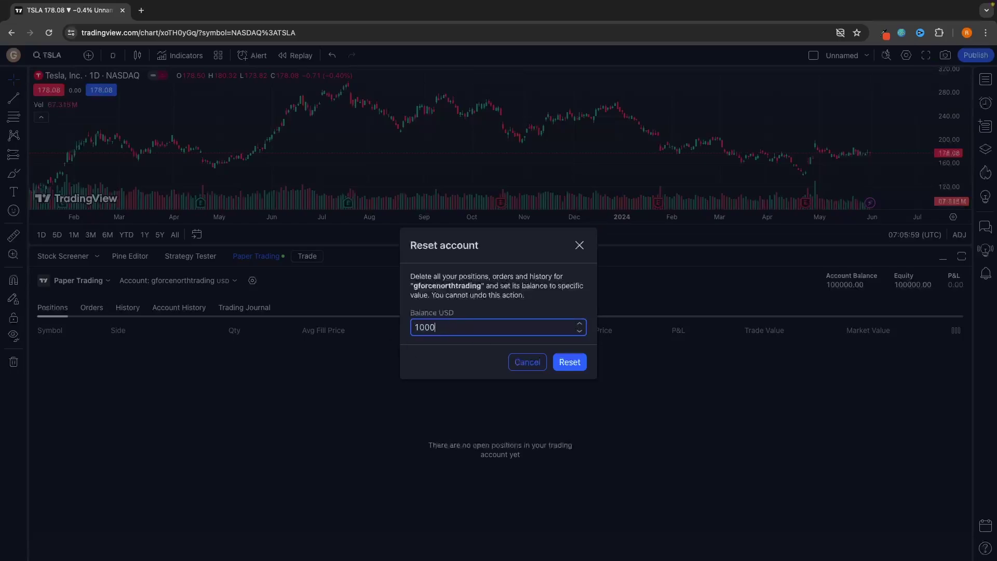
click(495, 311)
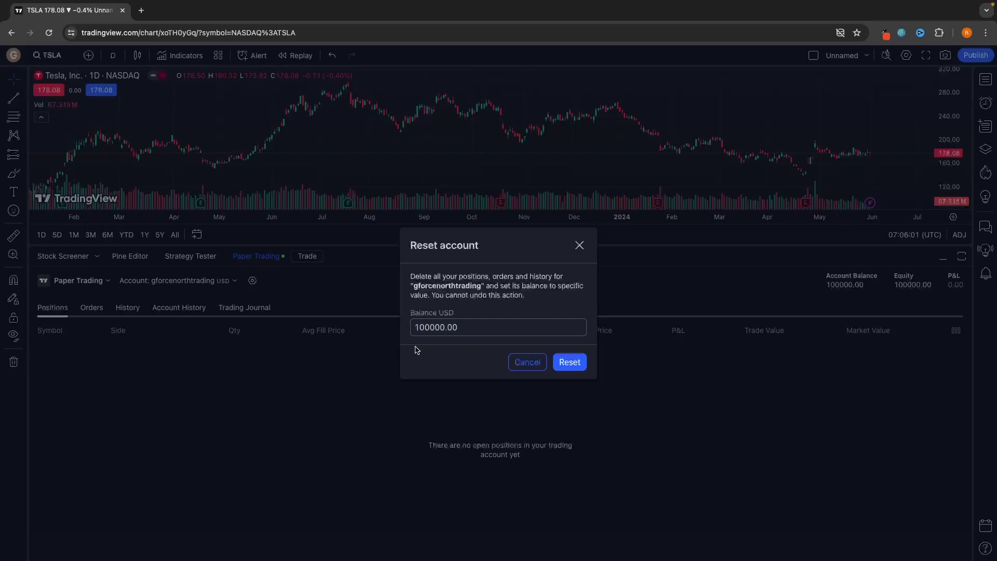
click(570, 362)
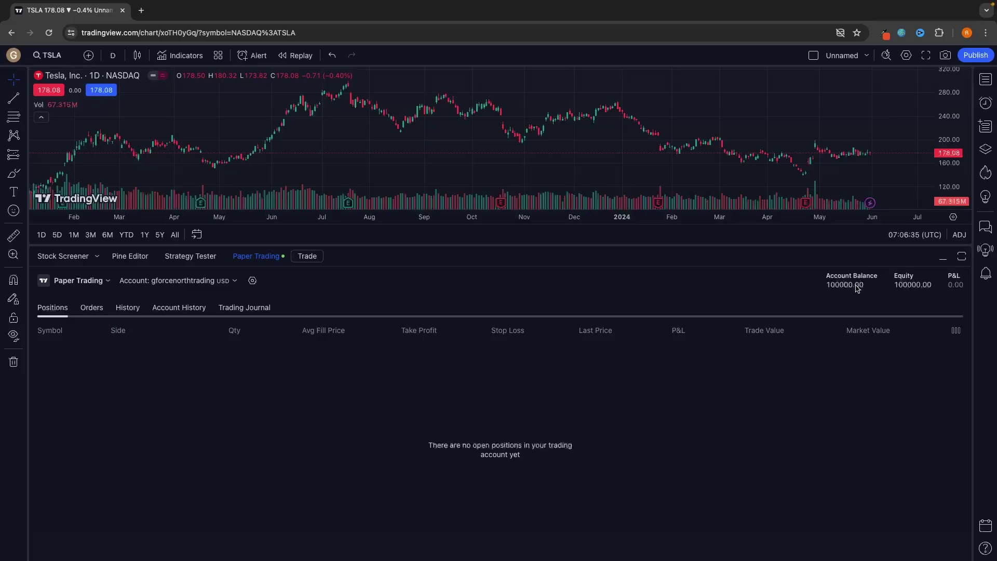
Find Trading 212's Invest trading terms in a new browser tab and examine the trading commission and FX fee
click(141, 11)
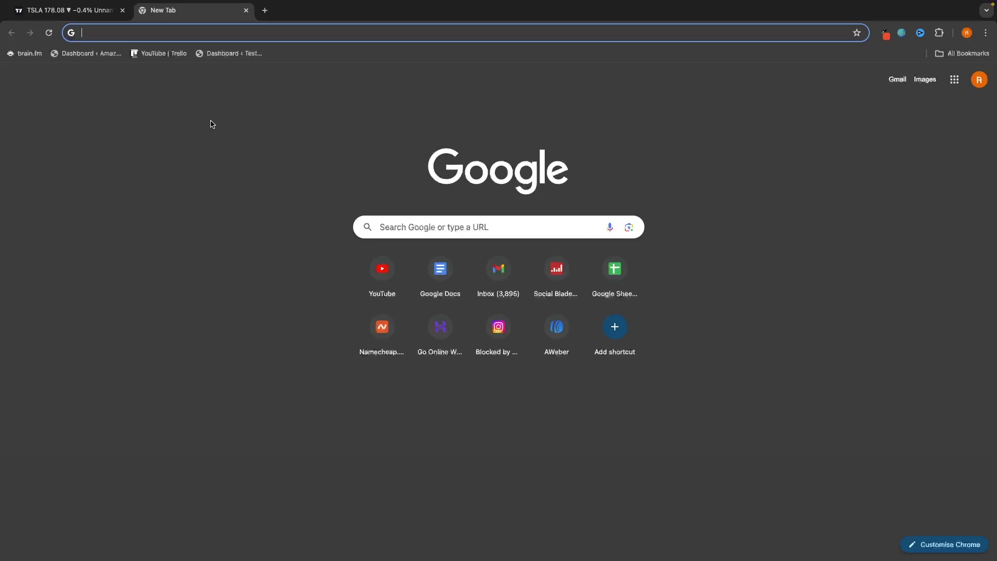
text(trading212 )
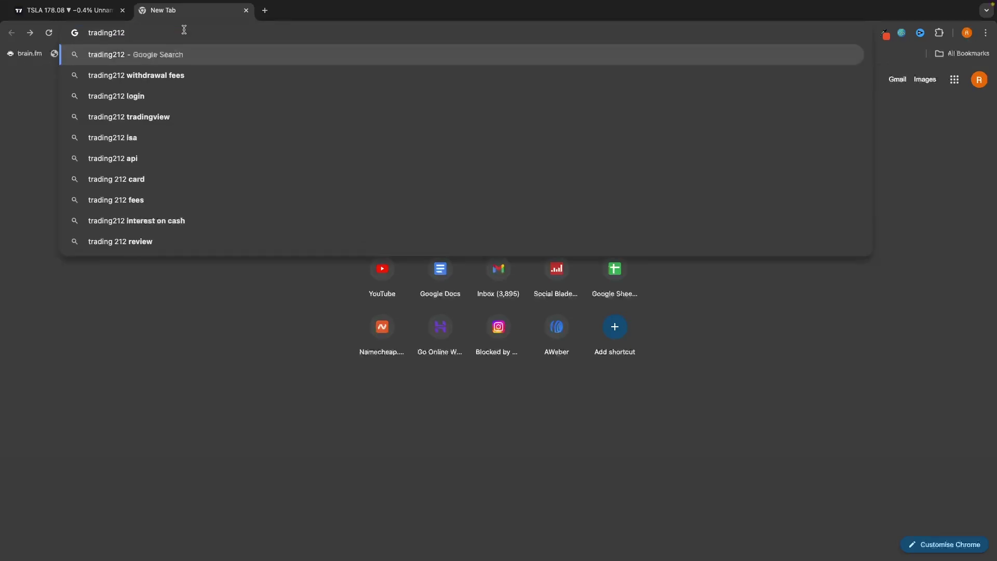
text(t)
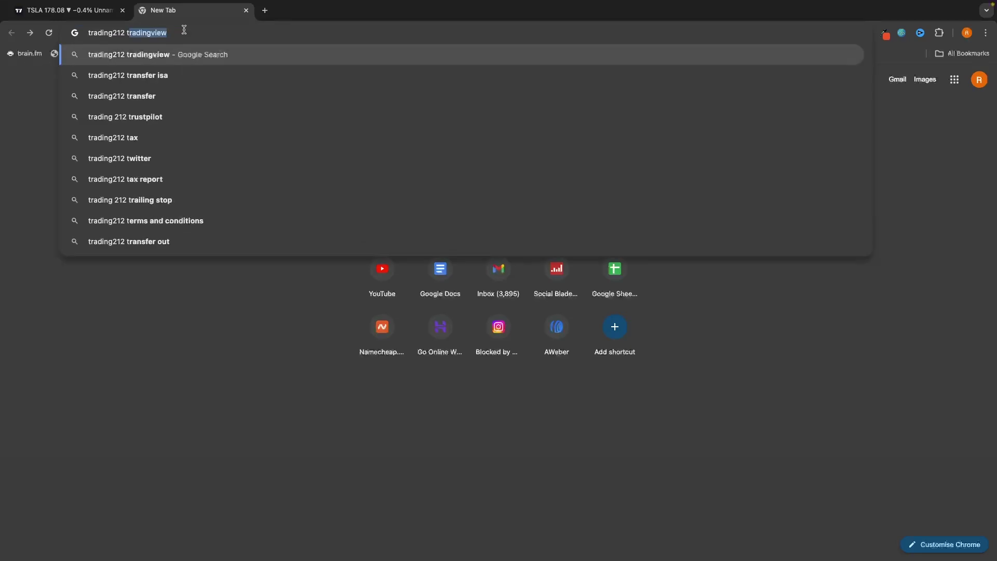
text(rading)
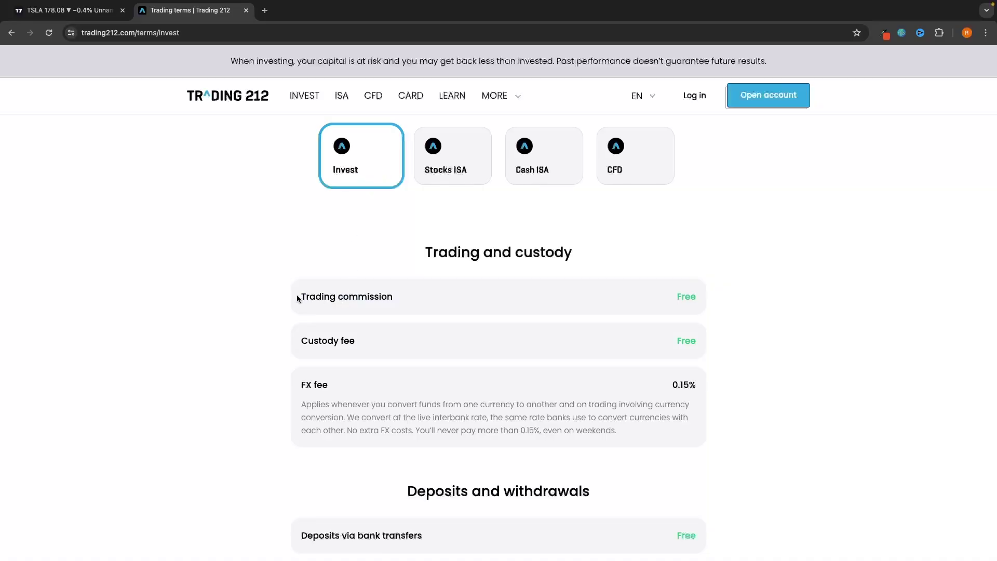
drag(297, 298, 408, 296)
click(703, 288)
click(67, 11)
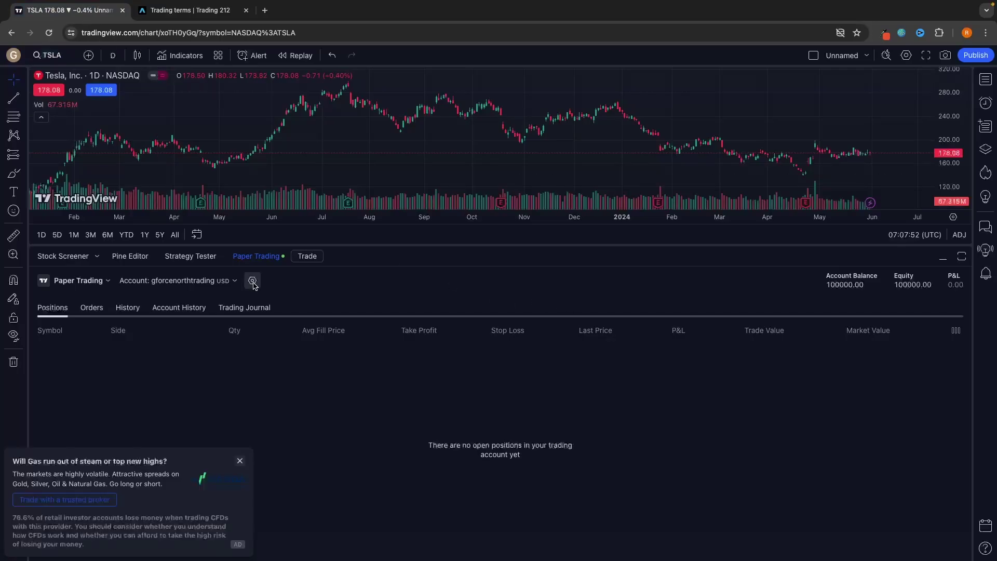
click(178, 19)
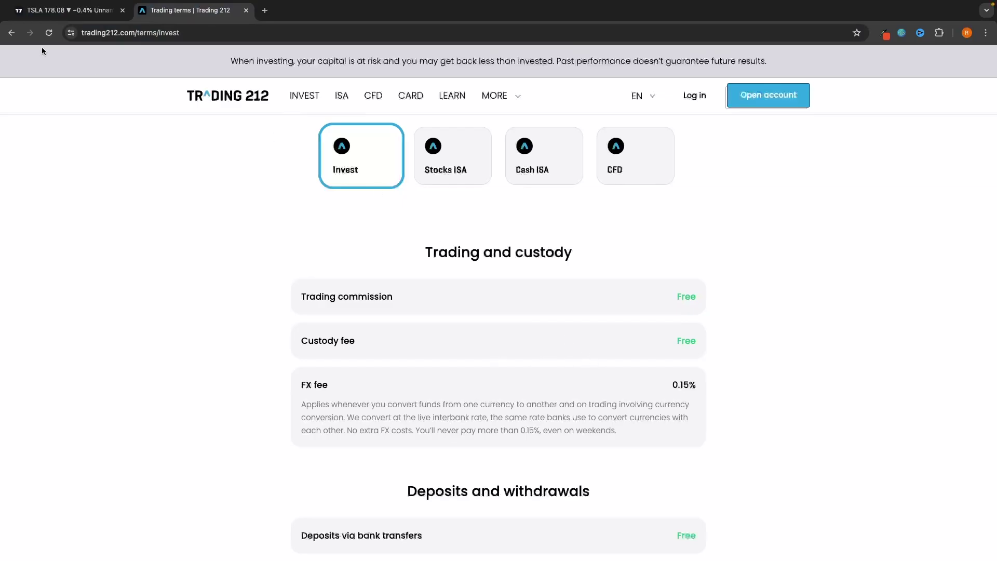
Return to TradingView, include commission in the paper trading account settings, change the percent commission rate and save
click(32, 13)
click(253, 281)
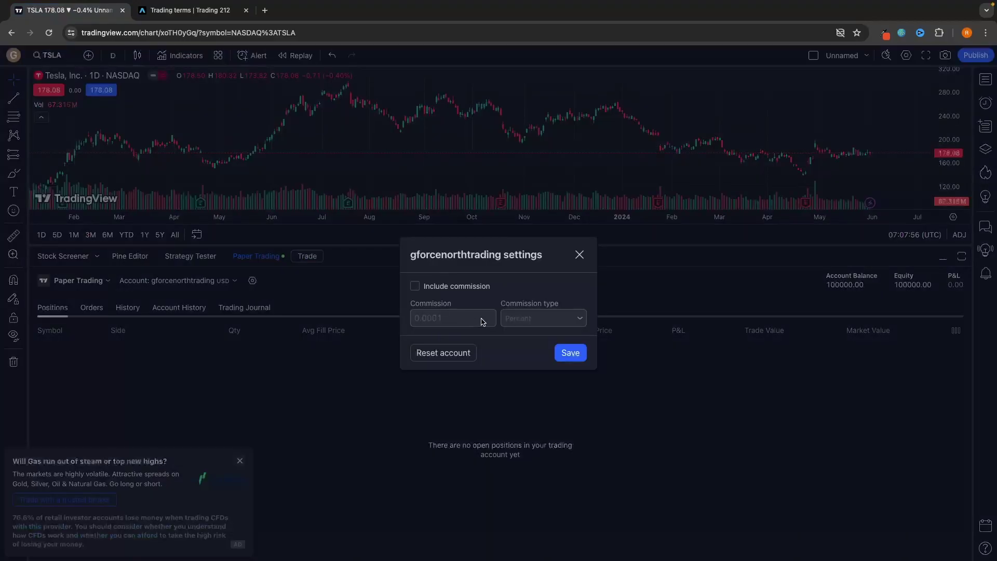
click(425, 290)
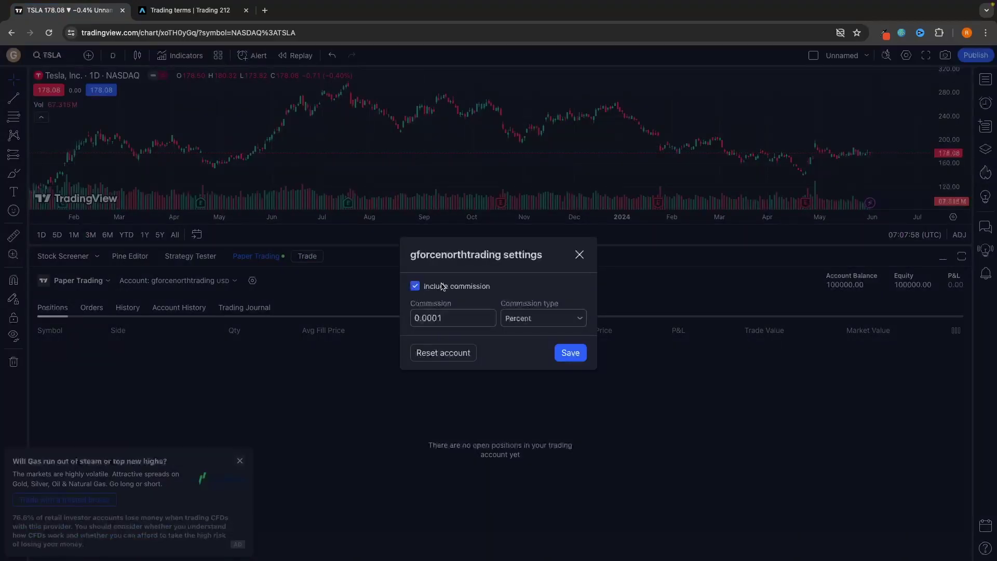
click(463, 317)
key(BackSpace)
key(BackSpace)
key(BackSpace)
text(15)
click(571, 353)
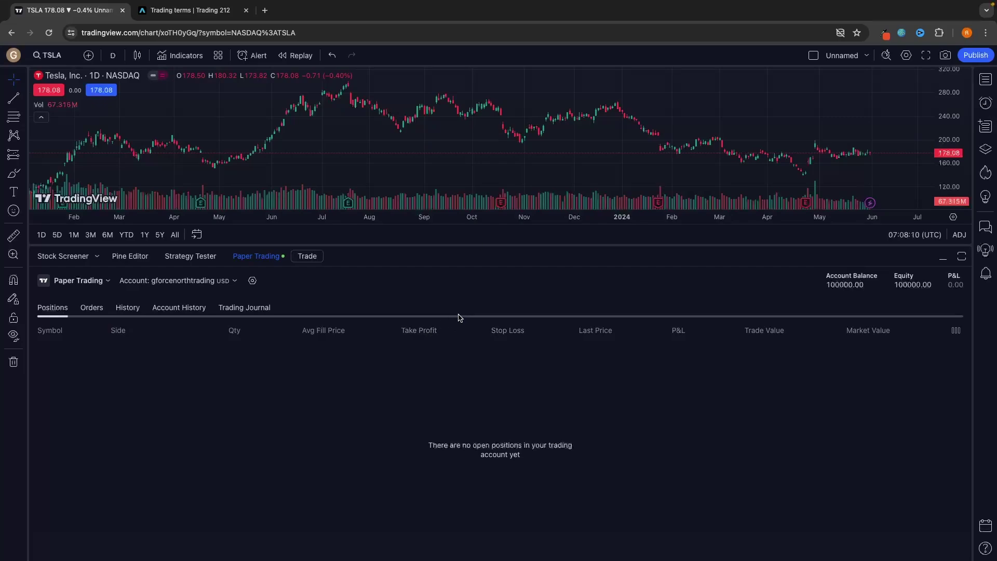
Shrink the Paper Trading area to give the TSLA chart more room and open the order form for TSLA
drag(480, 244, 476, 418)
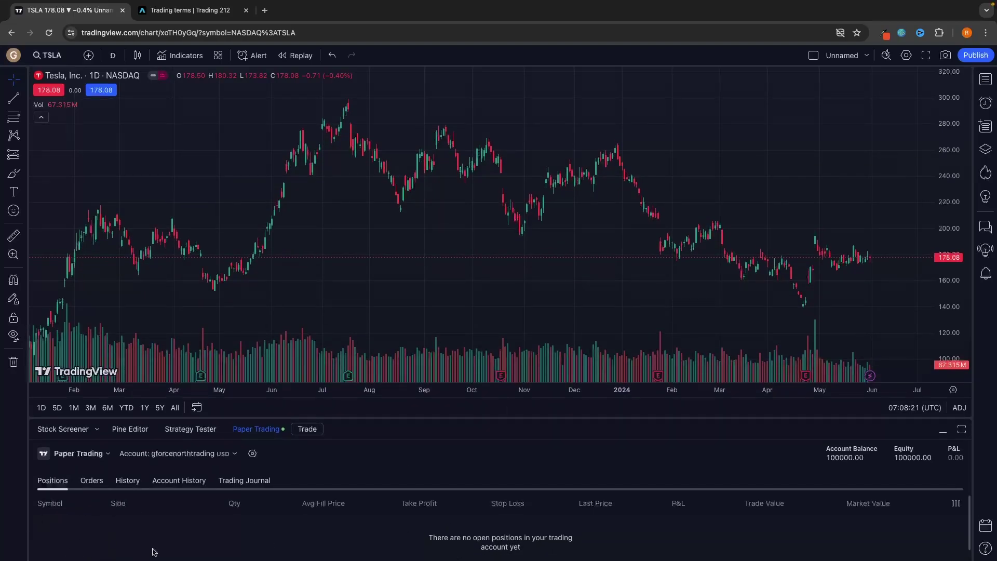
drag(477, 214, 425, 279)
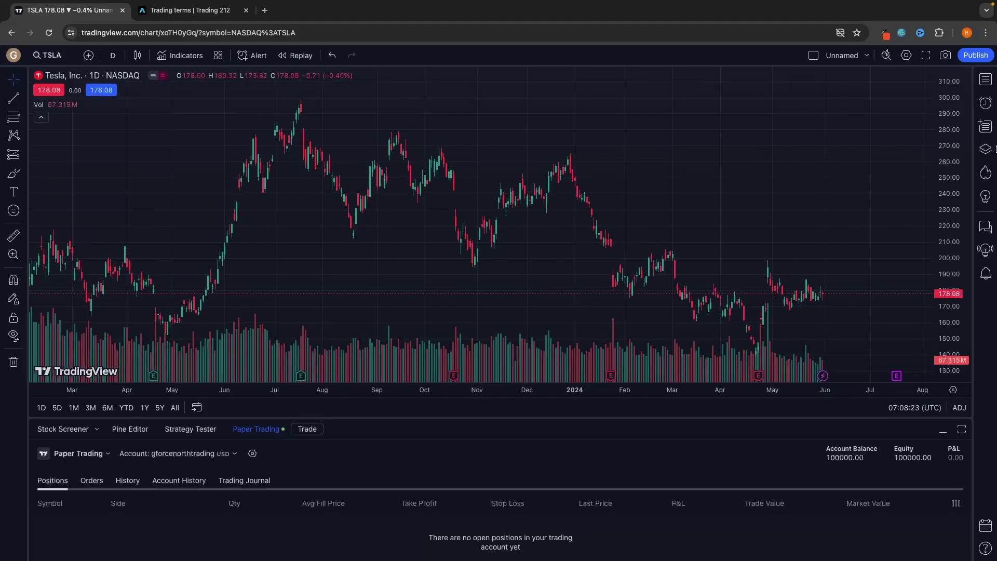
scroll(672, 207, right, 5)
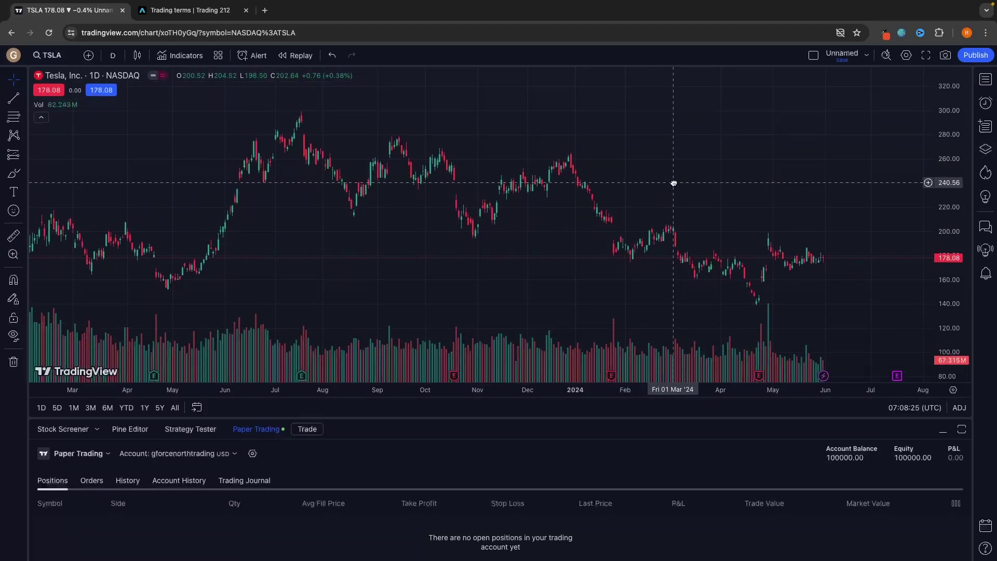
click(310, 429)
Choose the buy side for TSLA, view the Market order type and set the order to Limit
click(933, 158)
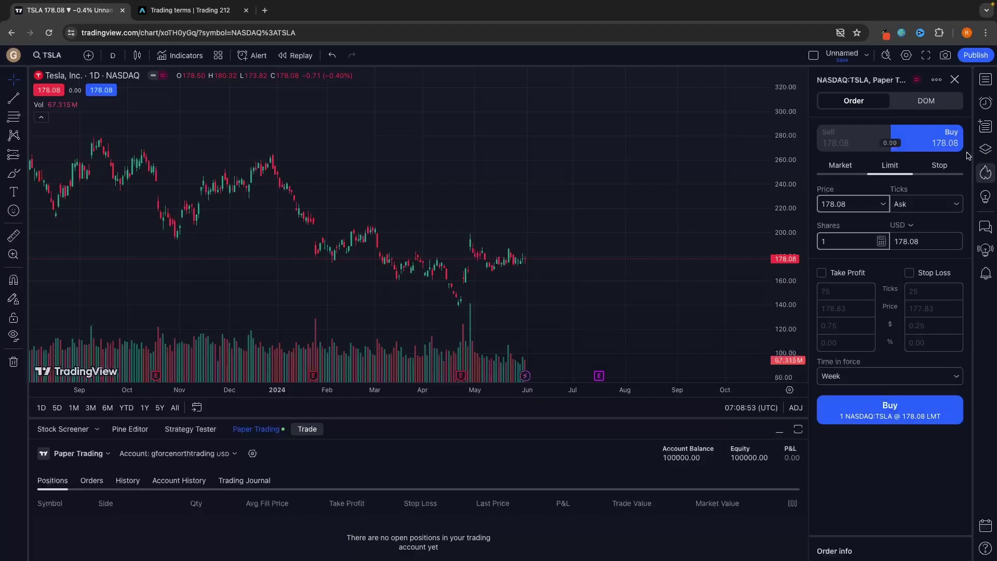
click(842, 167)
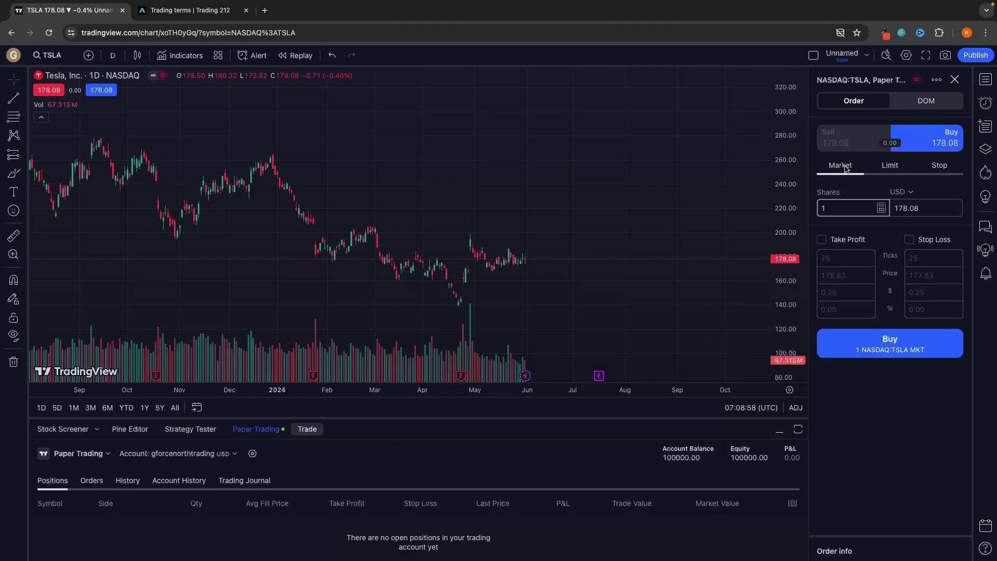
click(891, 166)
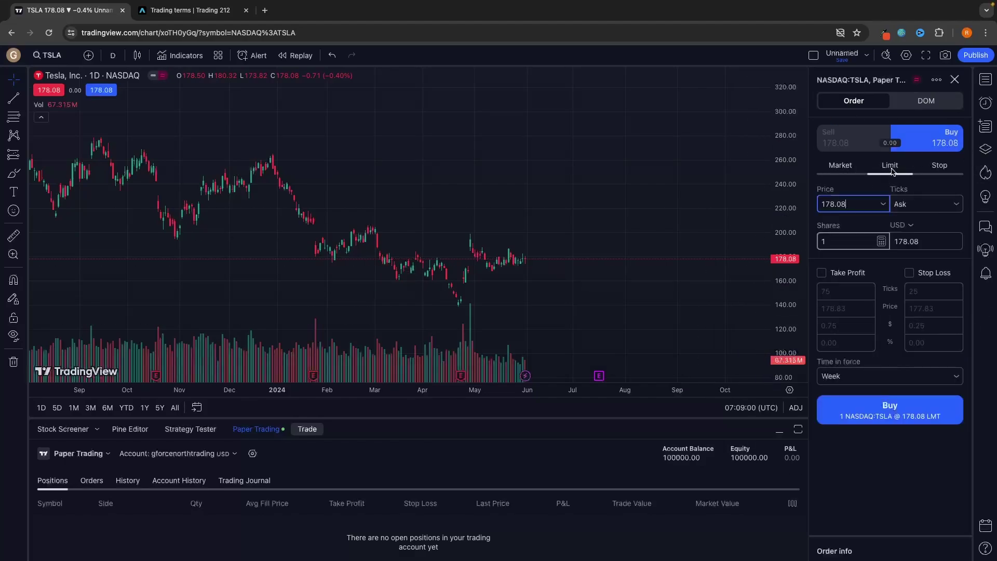
View the Stop order type for TSLA, then return the order to Limit
click(927, 169)
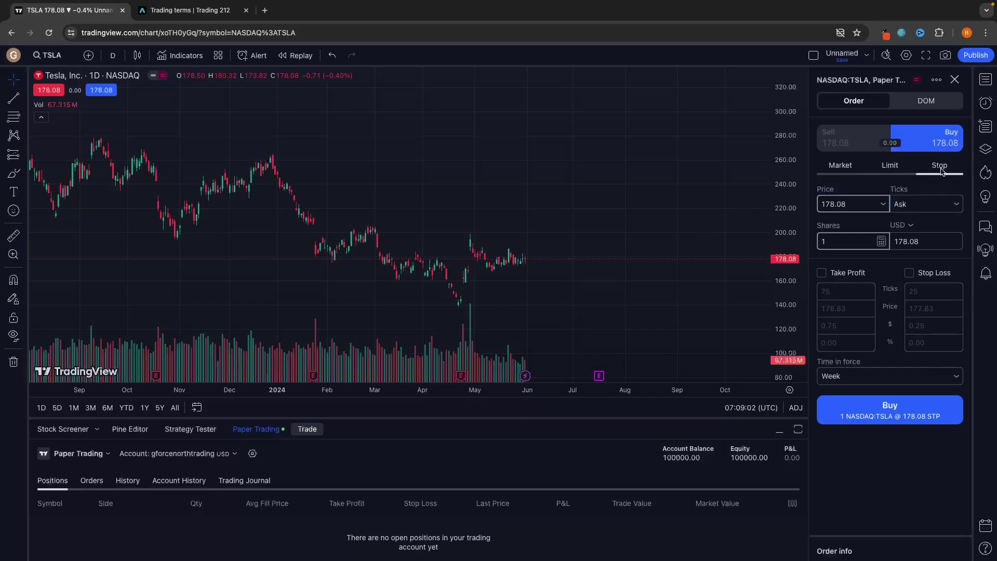
click(889, 174)
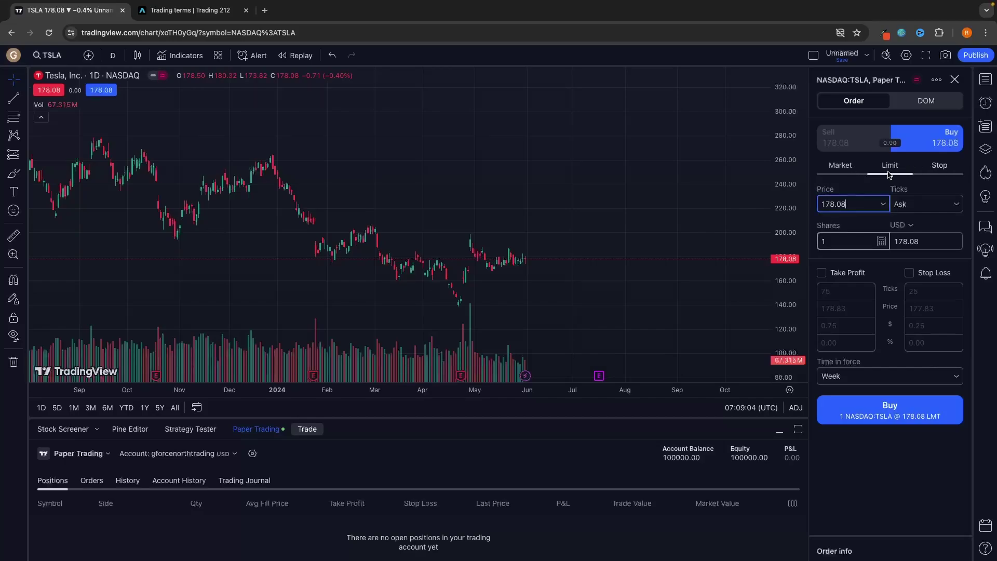
scroll(623, 250, down, 5)
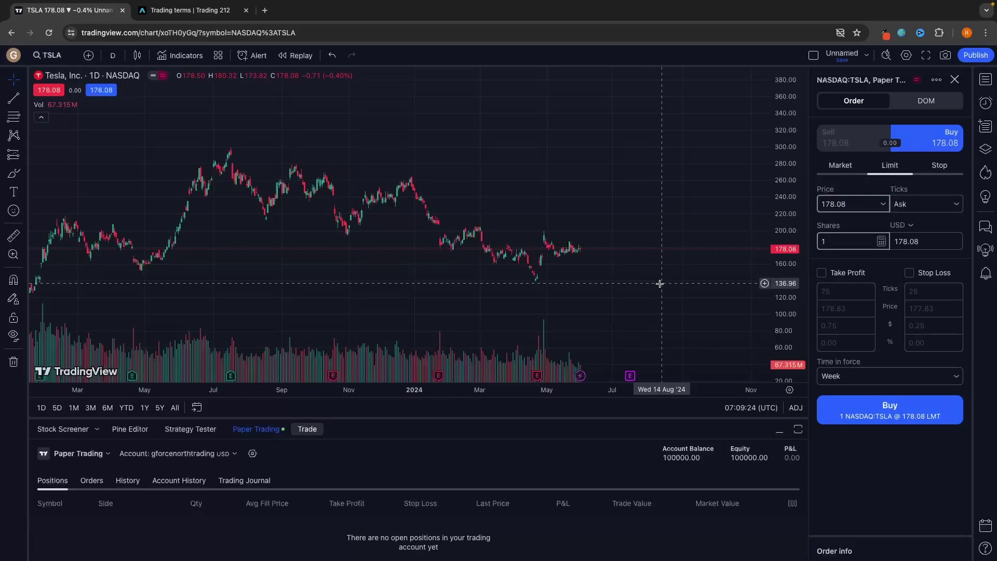
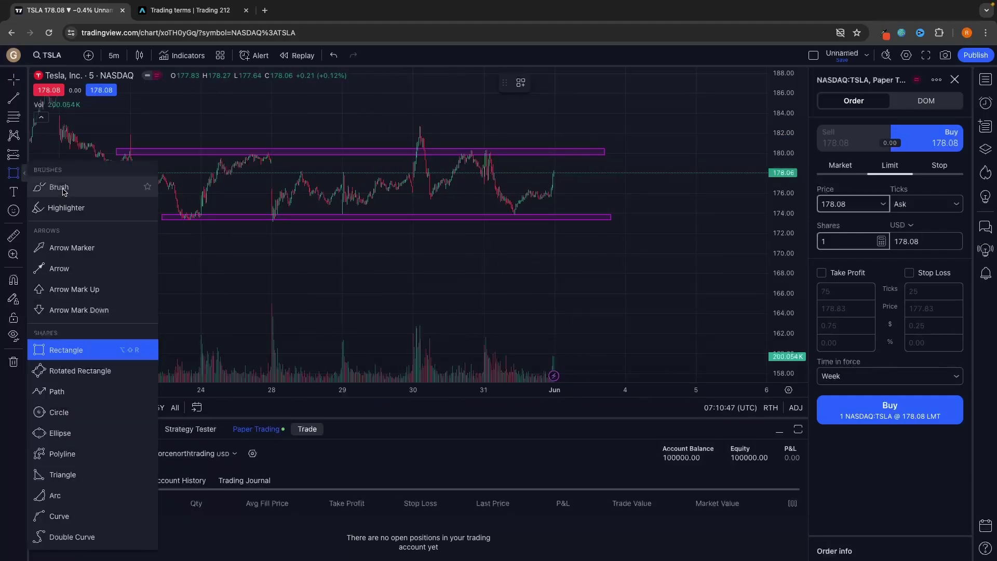
Sketch Brush strokes on the TSLA chart marking the lower and upper purple zones and the expected price moves from each
click(60, 188)
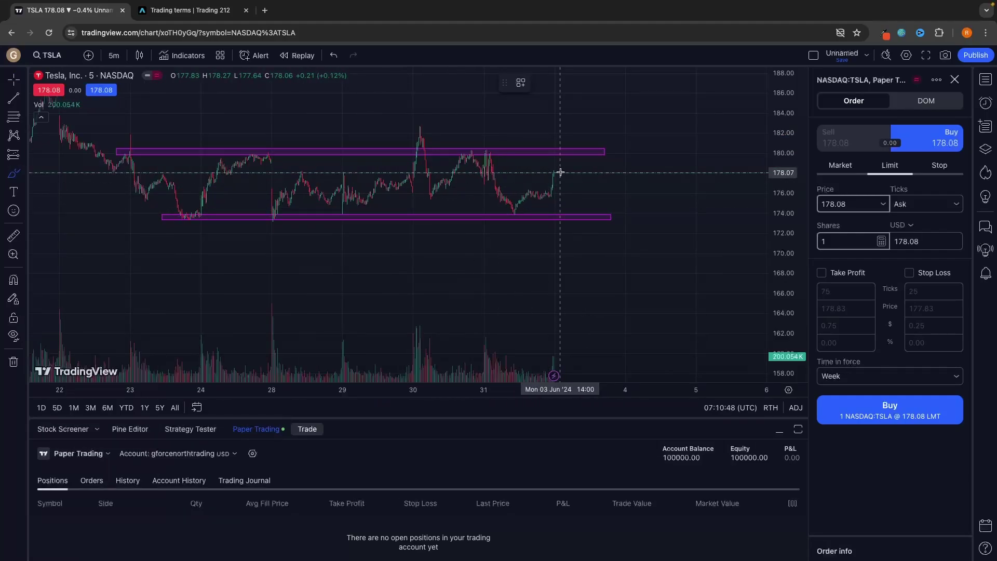
mouse_move(585, 211)
mouse_down()
mouse_move(605, 223)
mouse_move(585, 210)
mouse_move(618, 193)
mouse_up()
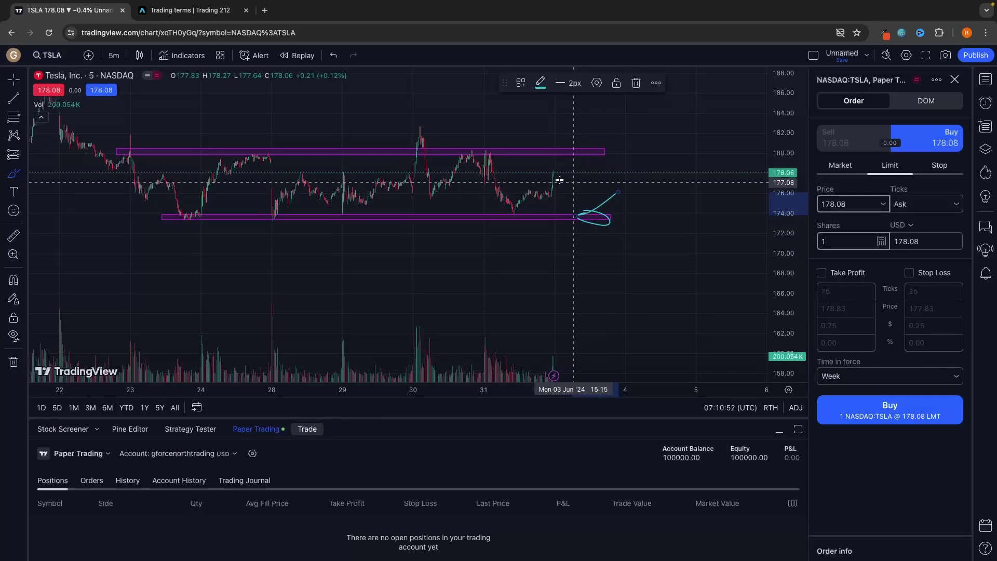
mouse_move(562, 155)
mouse_down()
mouse_move(556, 161)
mouse_move(591, 177)
mouse_up()
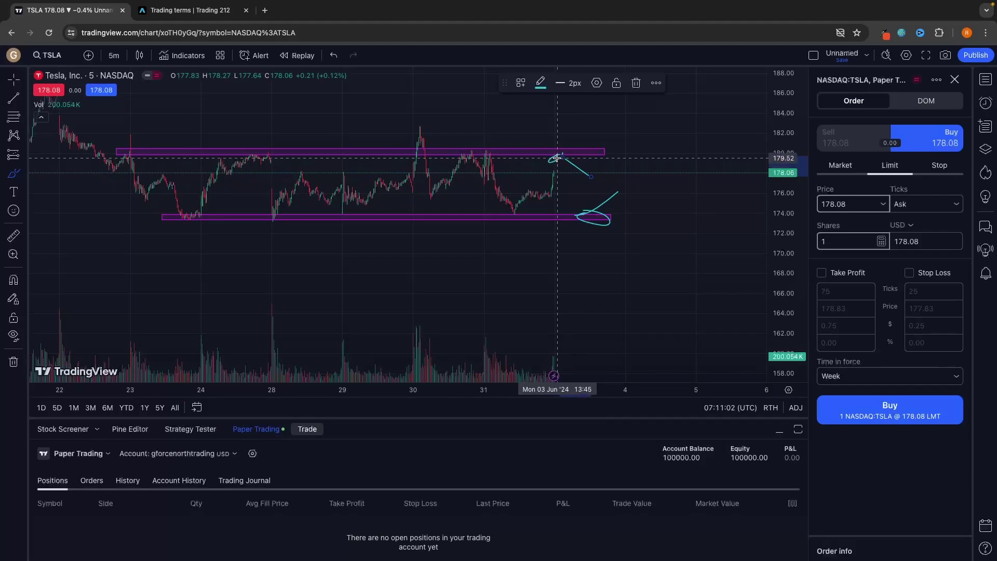
drag(555, 157, 574, 211)
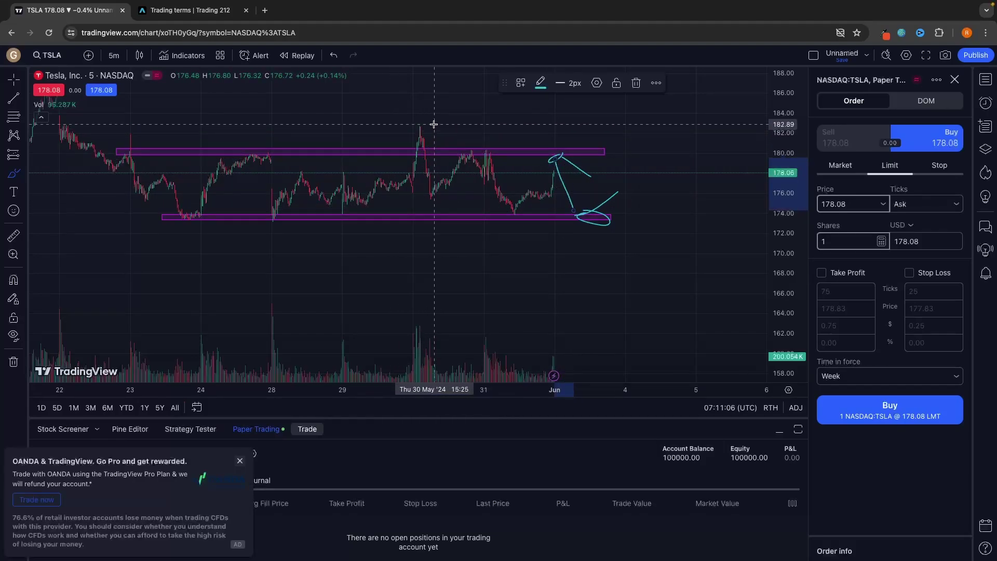
mouse_move(427, 124)
mouse_down()
mouse_move(410, 127)
mouse_move(427, 125)
mouse_up()
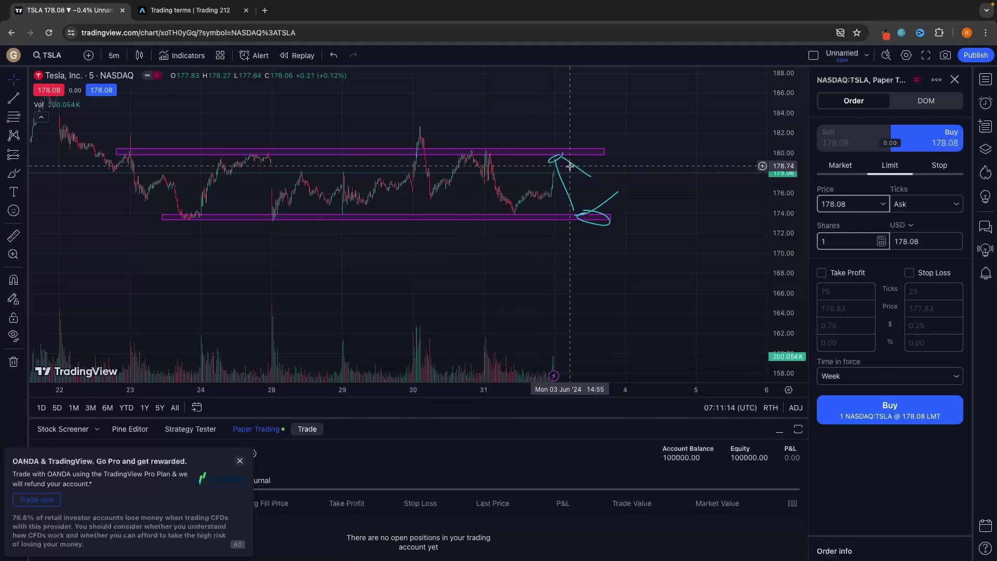
Undo the freehand brush strokes around the two purple zones
key(ctrl+z)
key(ctrl+z)
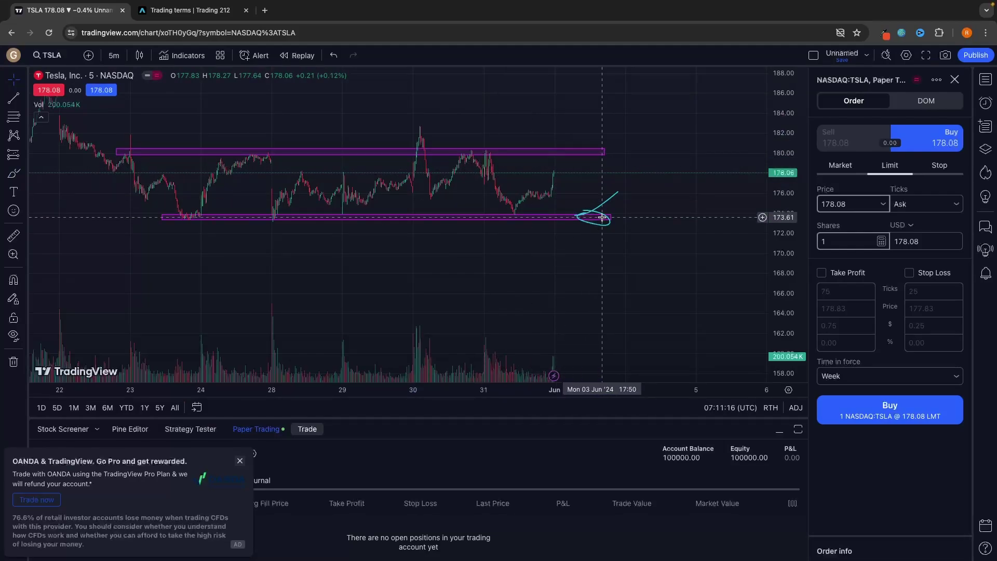
key(ctrl+z)
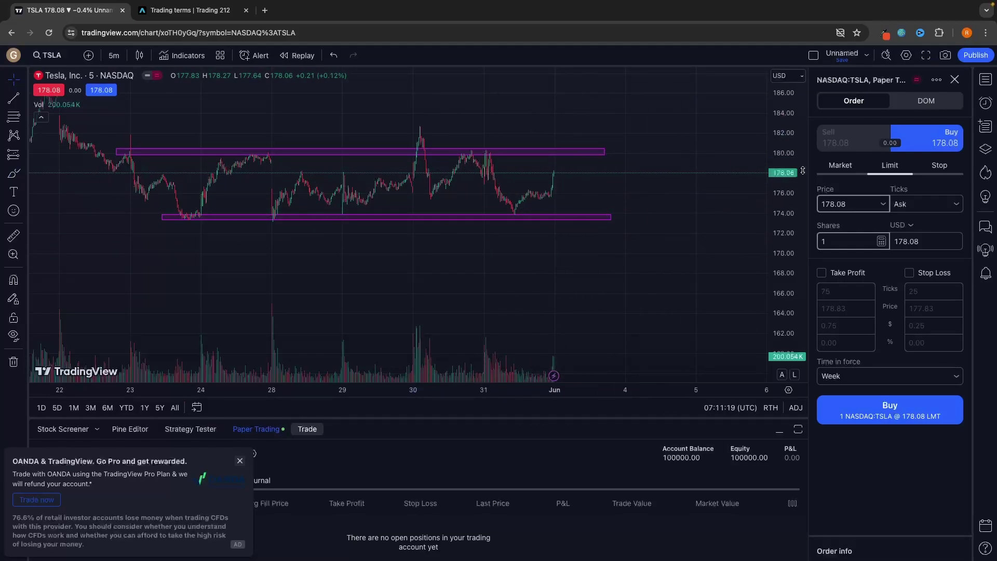
Switch the TSLA limit order to the sell side and set its limit price to 179.80
click(852, 142)
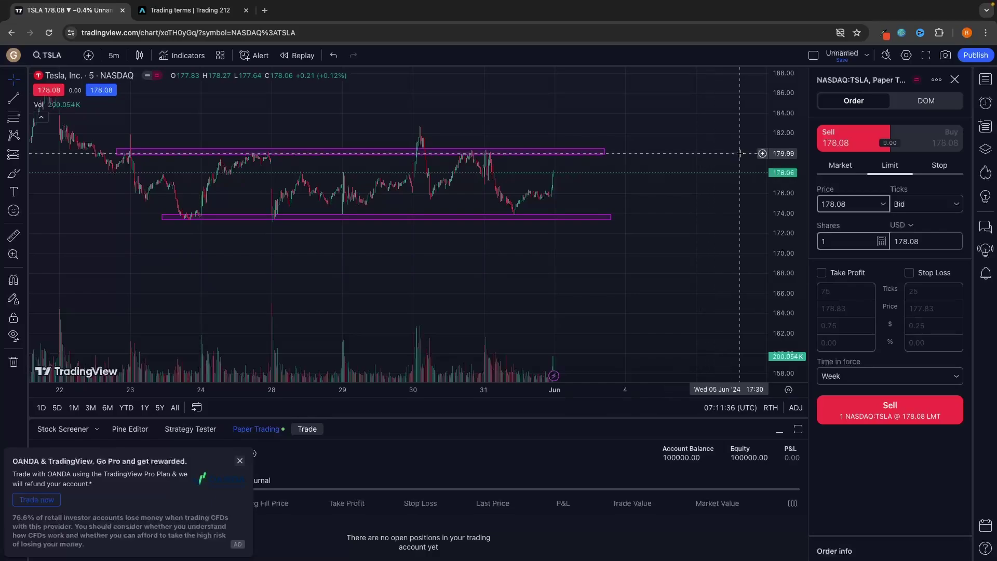
click(860, 204)
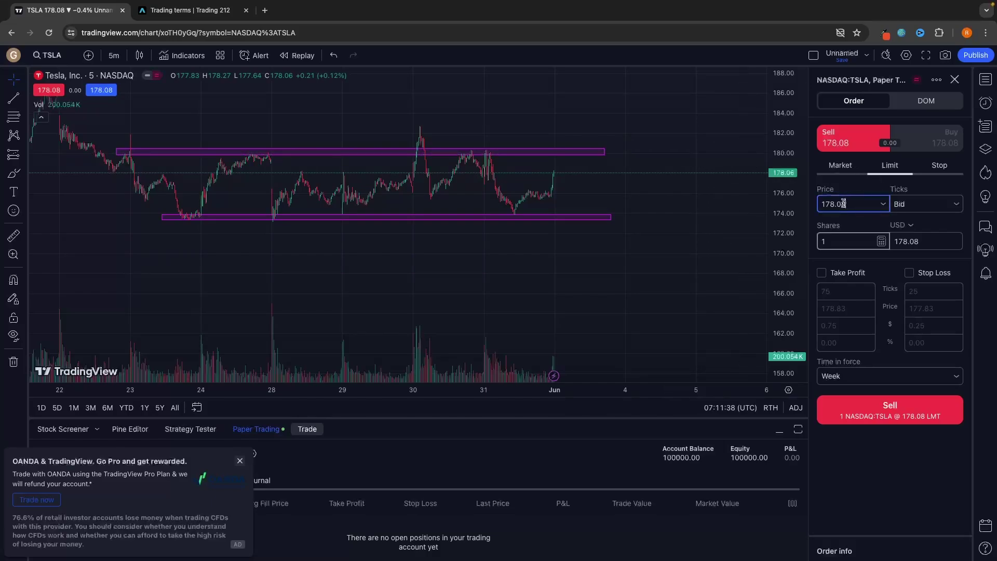
double_click(837, 204)
text(19)
text(79.)
key(Tab)
Set the sell order's quantity to 100 shares
click(840, 241)
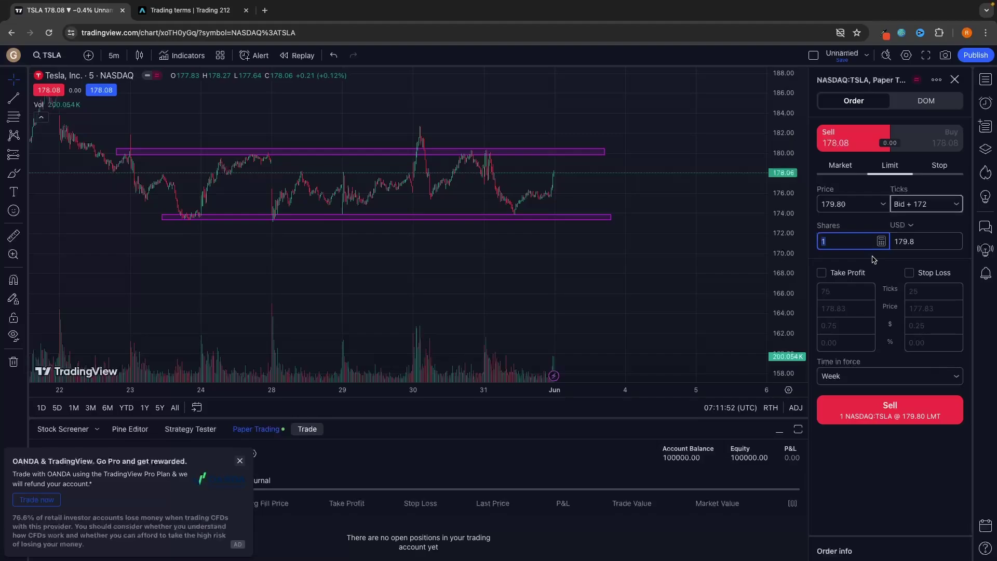
text(100)
click(870, 225)
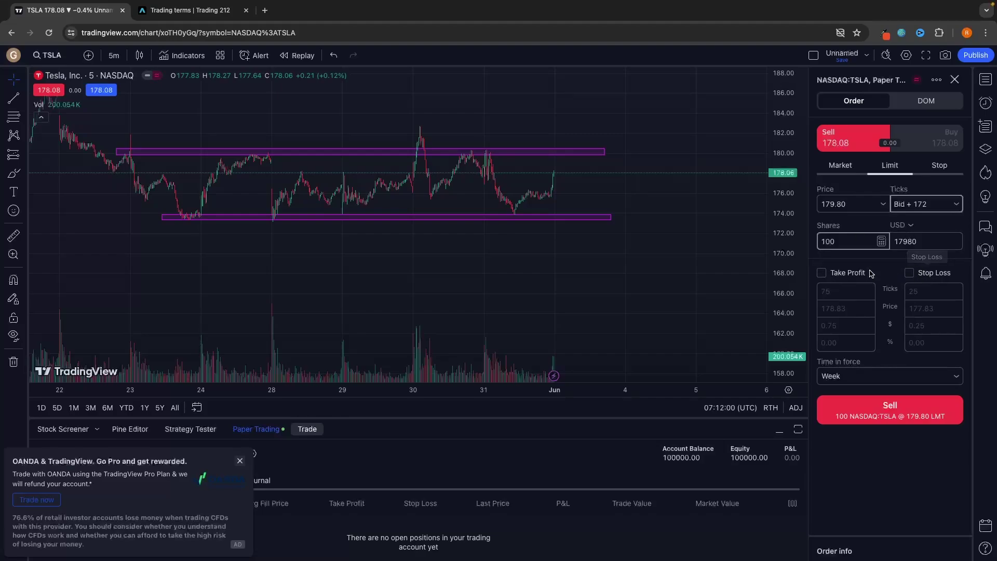
Enable Take Profit on the sell order and set its price to 174.00
click(846, 275)
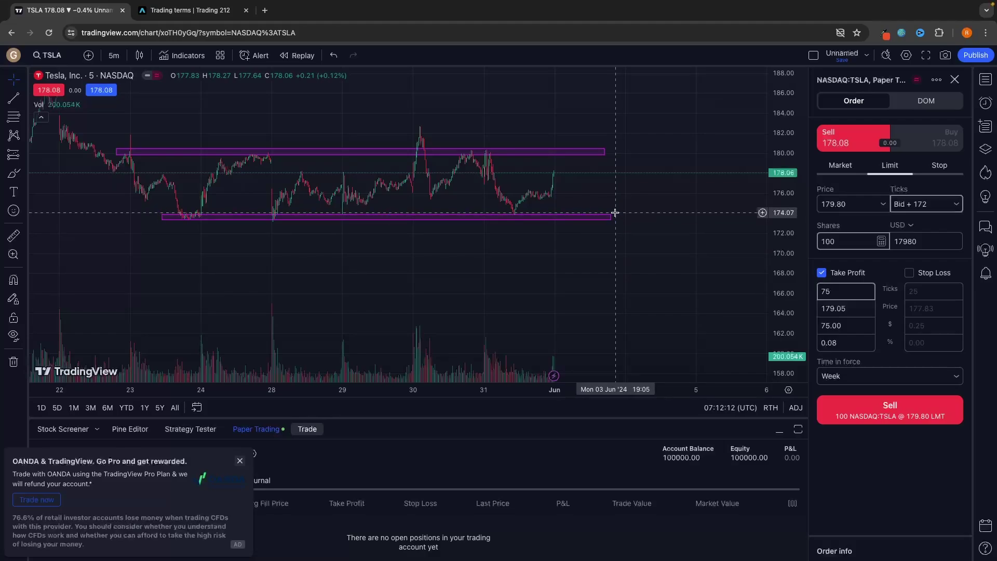
click(844, 308)
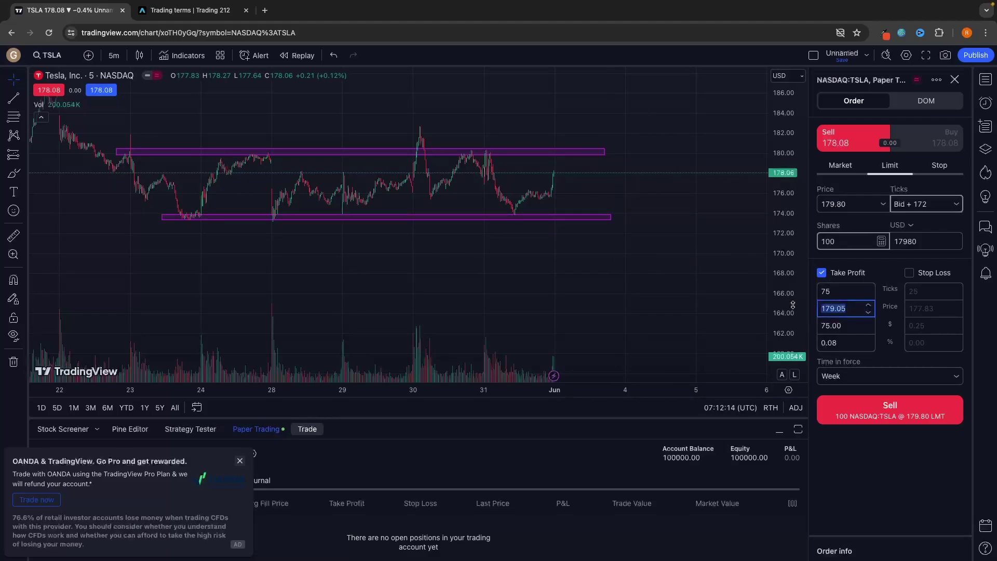
text(17)
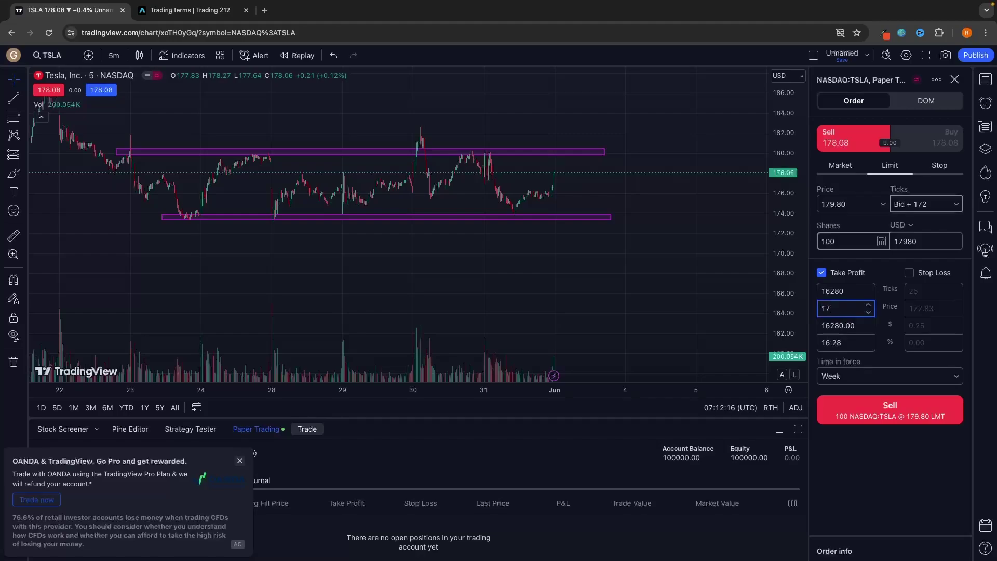
text(4)
click(884, 292)
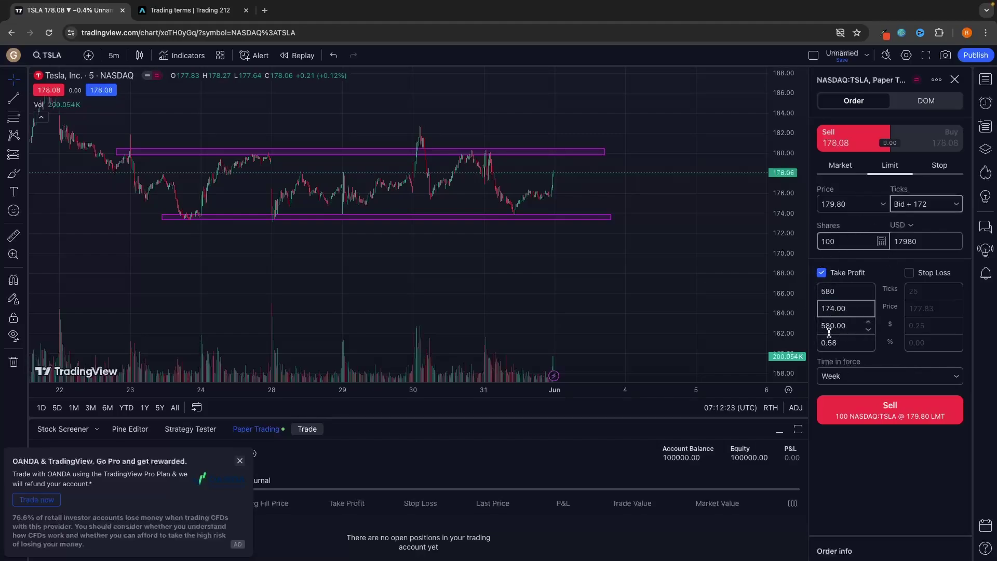
Enable Stop Loss with a price of 183.00 and place the sell limit order
click(935, 276)
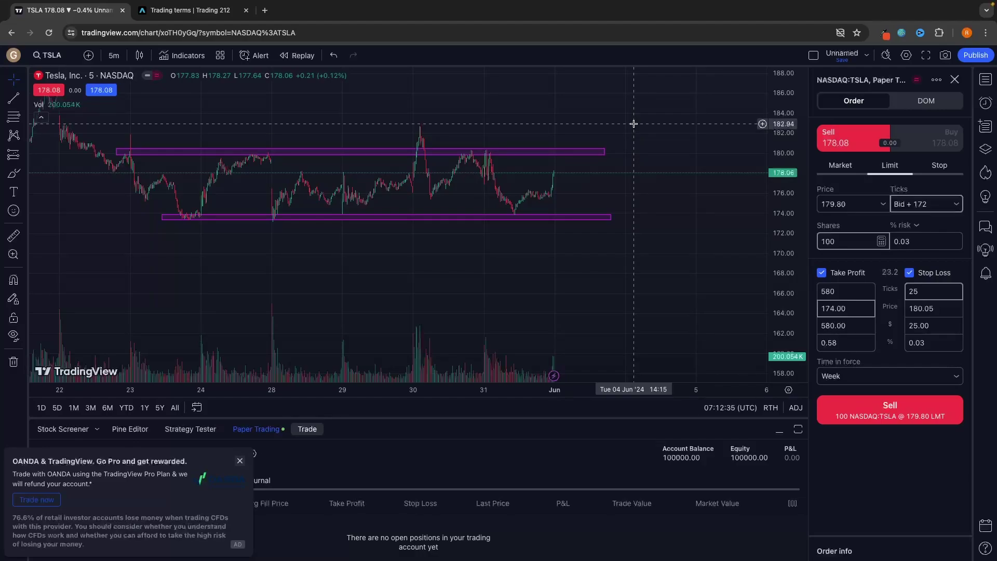
click(936, 310)
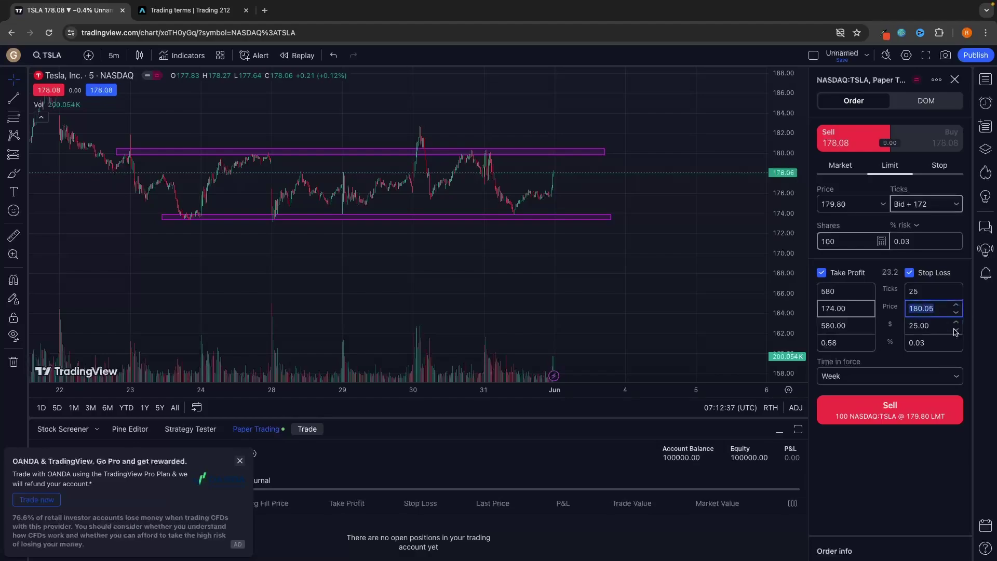
text(1)
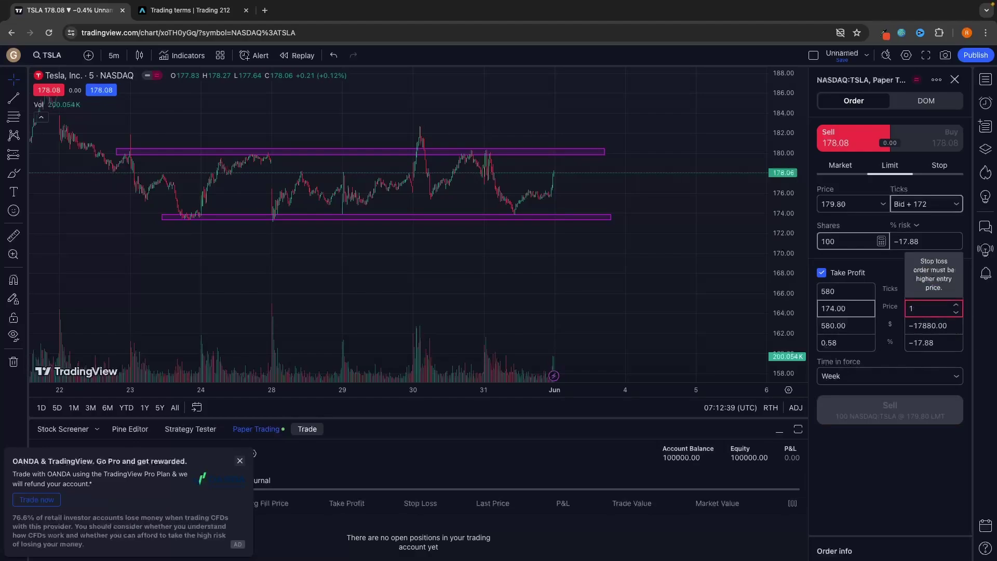
text(83)
click(937, 363)
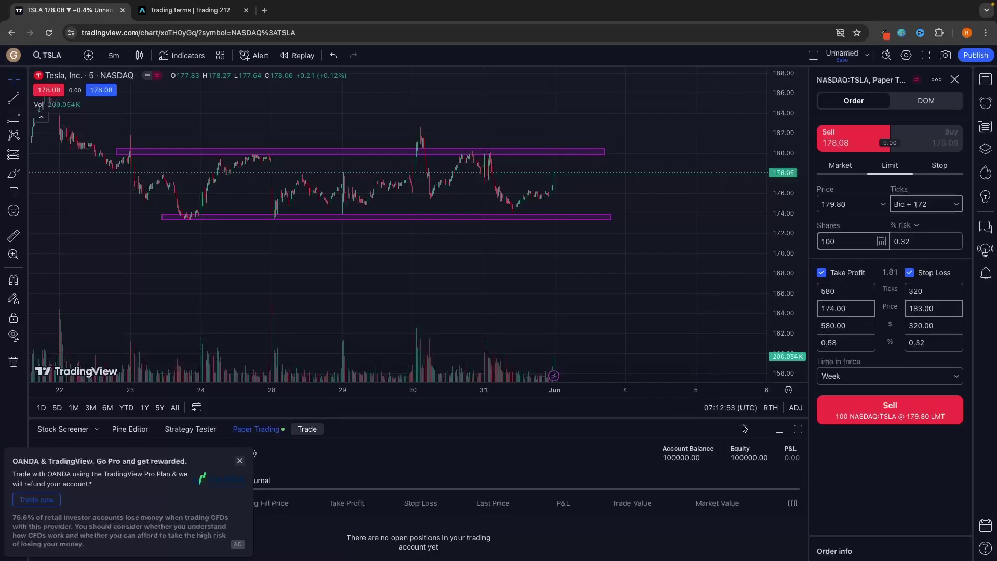
click(890, 418)
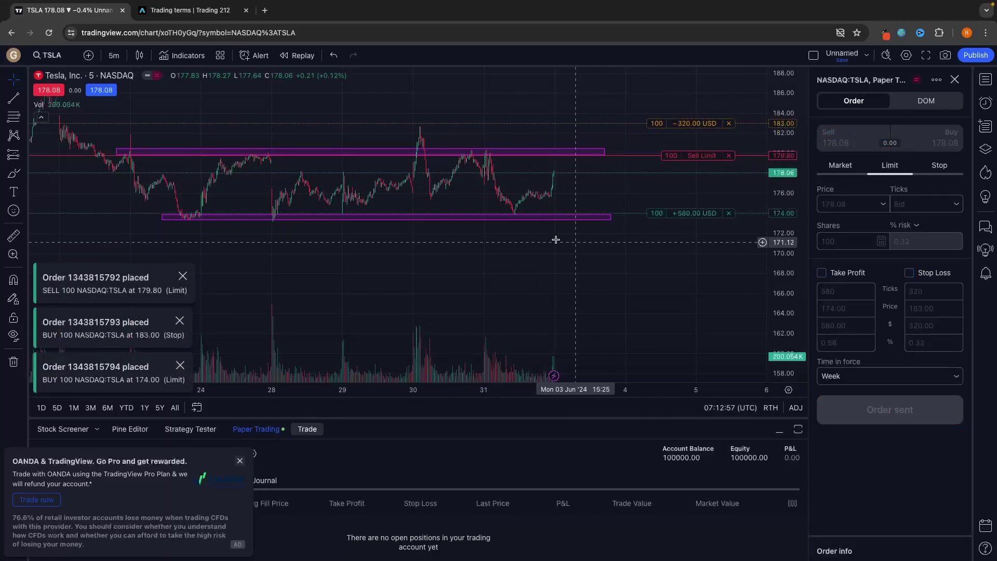
Sketch Brush arrows from the sell limit line to the take profit and stop loss lines to illustrate both outcomes
click(13, 173)
mouse_move(592, 183)
mouse_down()
mouse_move(596, 165)
mouse_move(588, 167)
mouse_move(604, 167)
mouse_up()
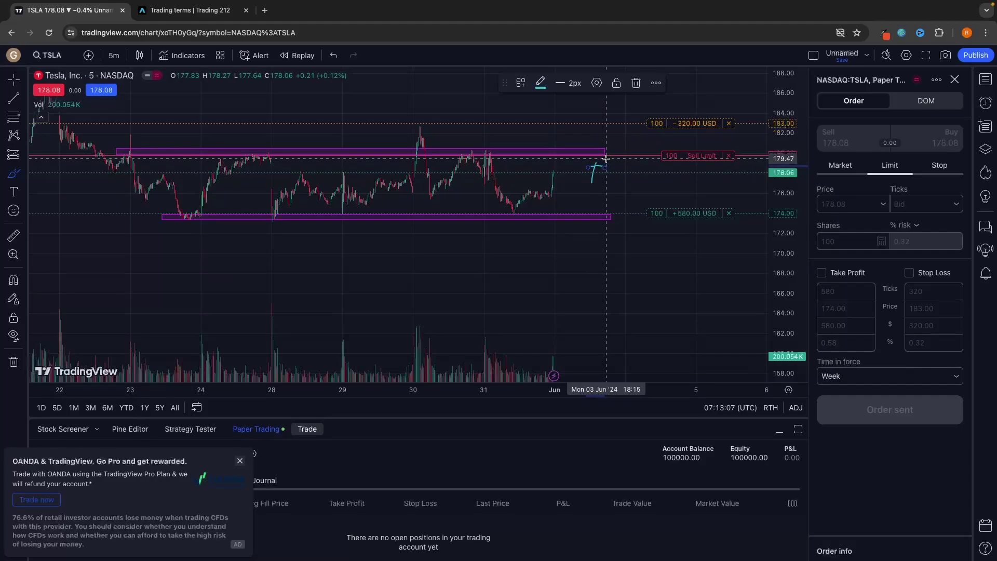
mouse_move(606, 159)
mouse_down()
mouse_move(621, 208)
mouse_move(626, 200)
mouse_move(623, 222)
mouse_move(628, 213)
mouse_up()
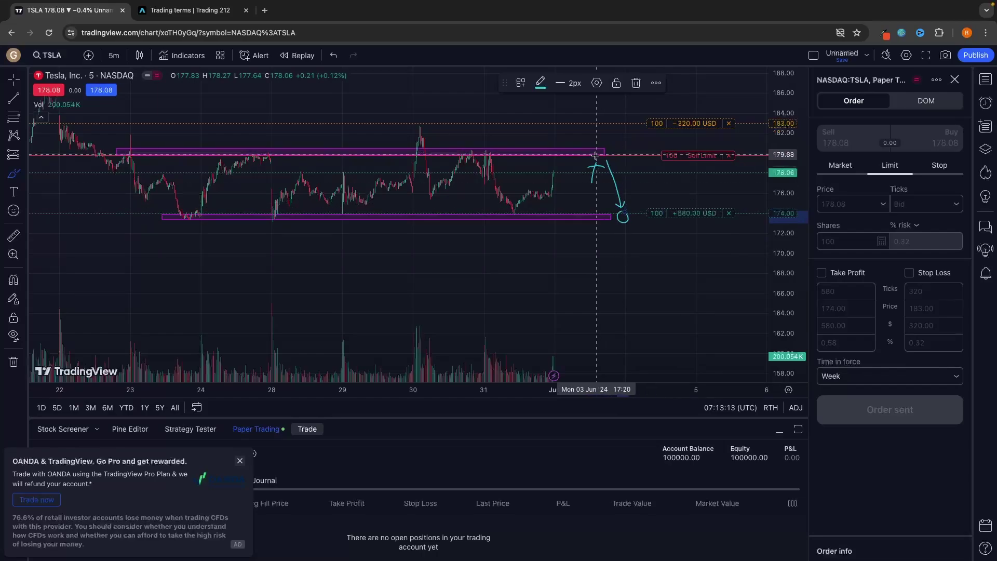
drag(589, 161, 623, 119)
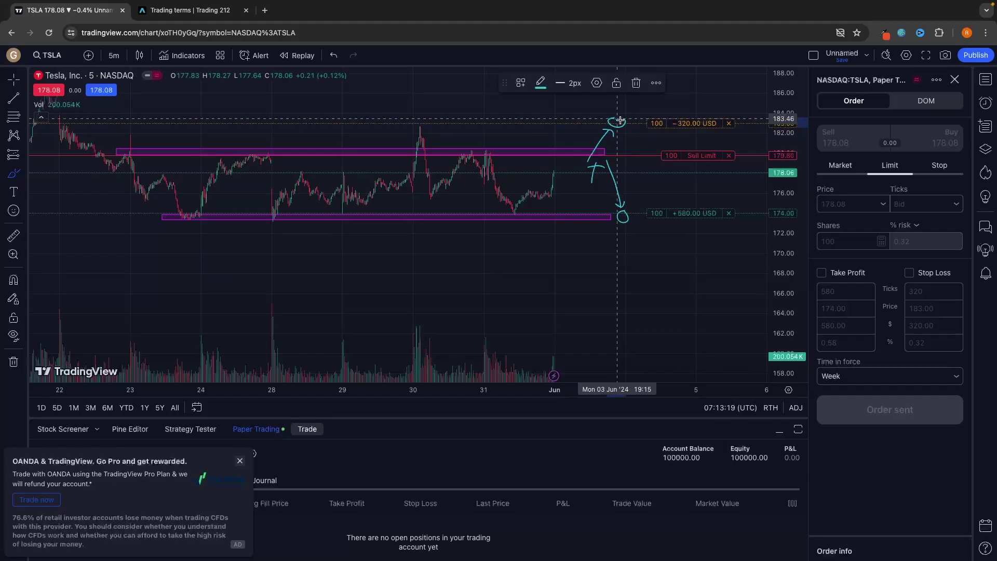
Undo the brush arrows around the order lines and leave the Brush tool
key(super+z)
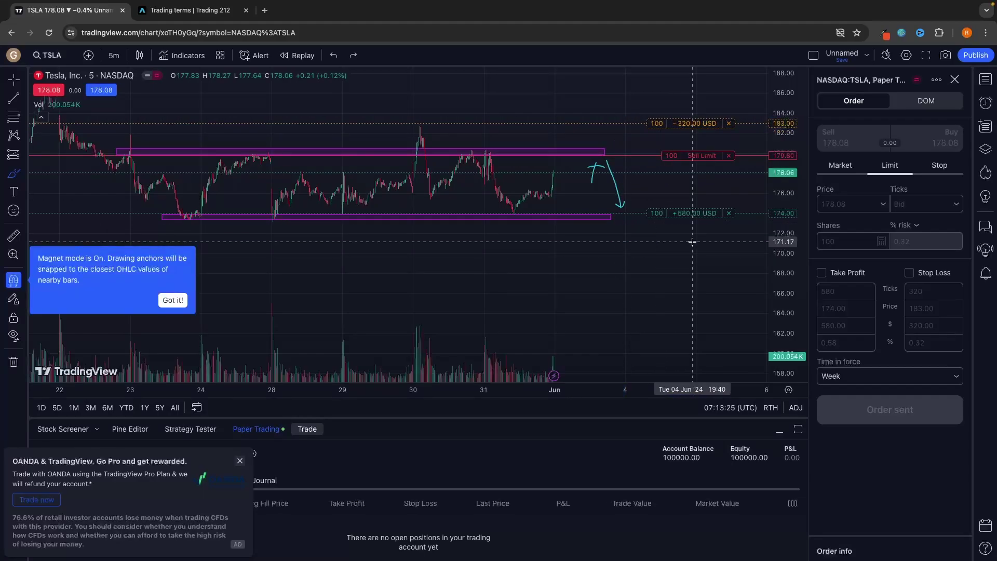
key(super+z)
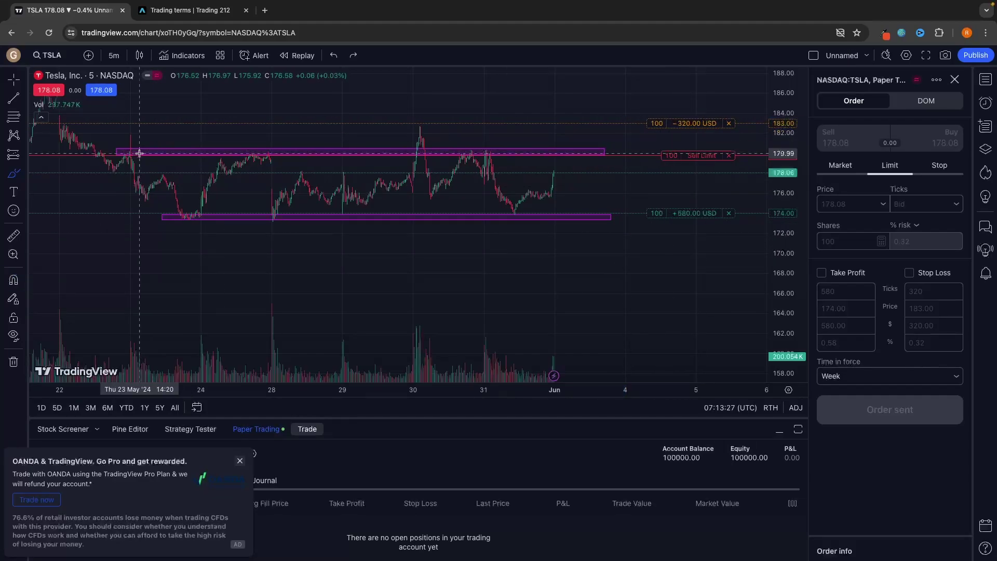
key(Escape)
Move the stop loss line on the chart up to 185.12 and apply the order change
scroll(467, 227, left, 6)
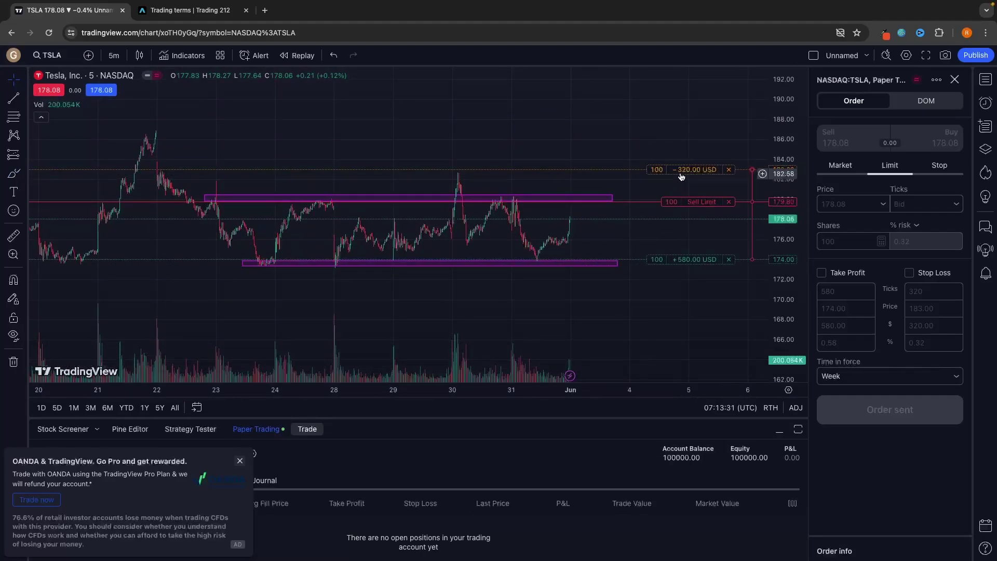
drag(681, 174, 681, 153)
click(827, 349)
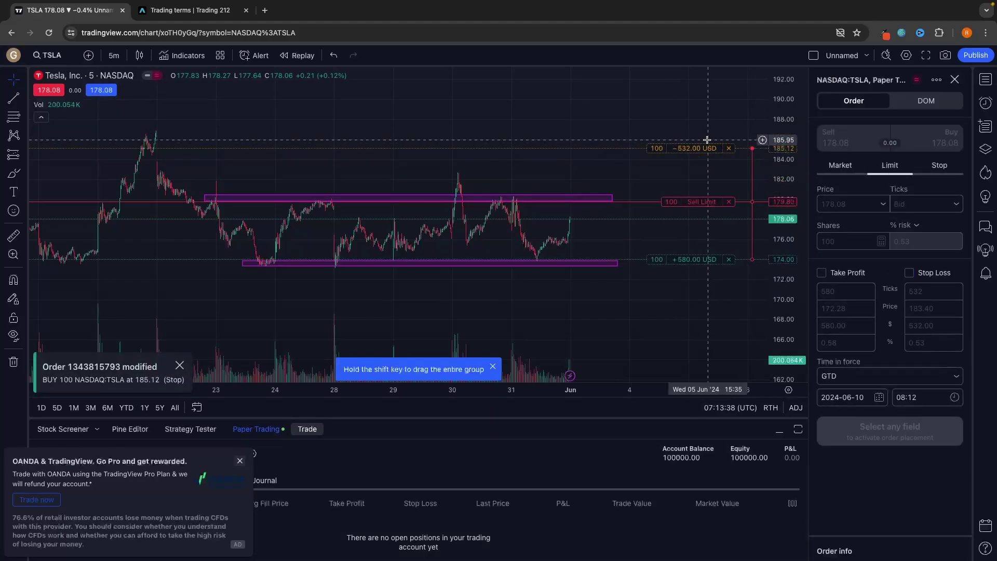
Move the stop loss line on the chart down to 182.22 and apply the order change
drag(700, 150, 701, 180)
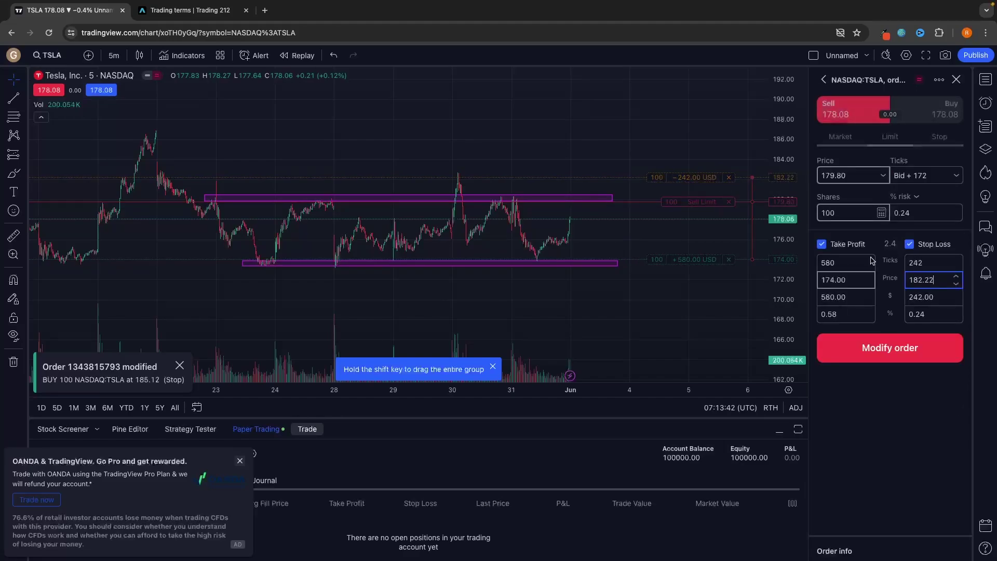
click(896, 353)
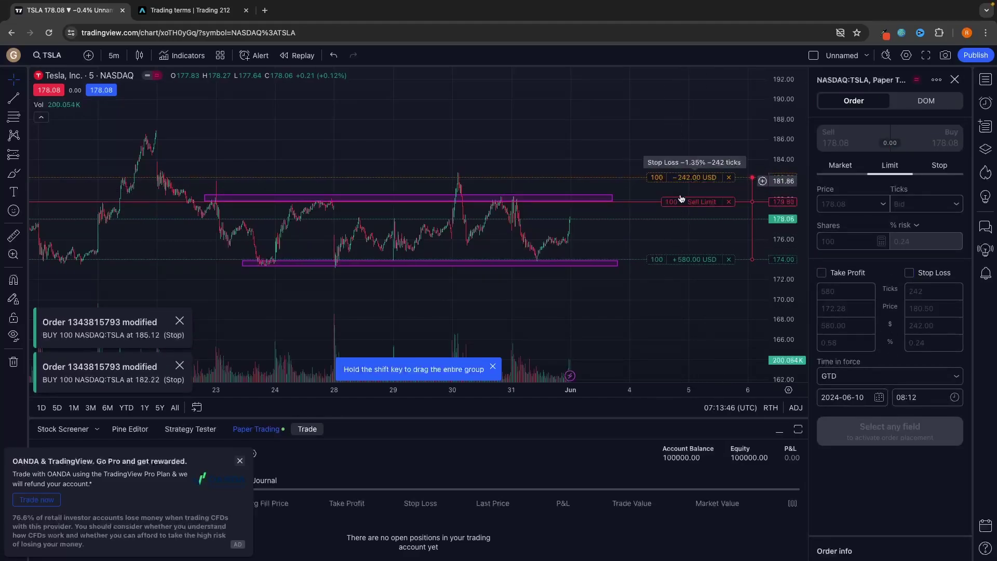
scroll(677, 292, down, 5)
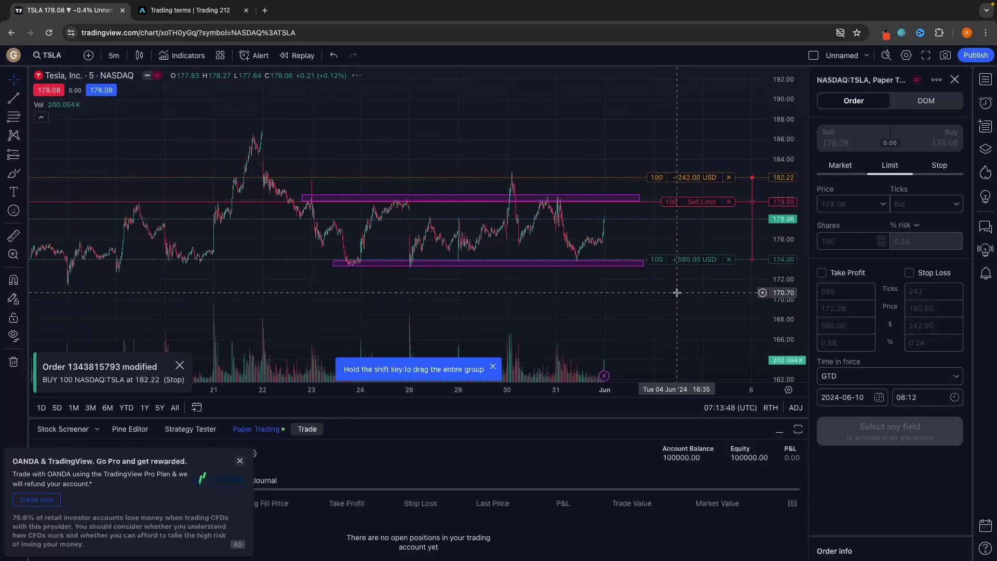
scroll(677, 293, down, 2)
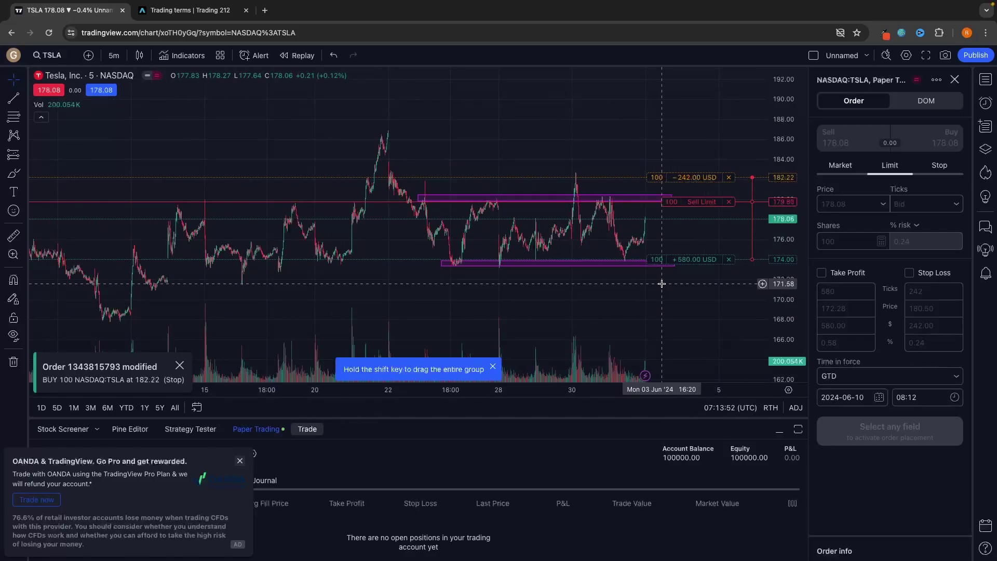
Draw a rectangle zone at about 171 to 172 on the TSLA chart, and move the order's take profit to 172.00, applying the change
key(alt+shift+r)
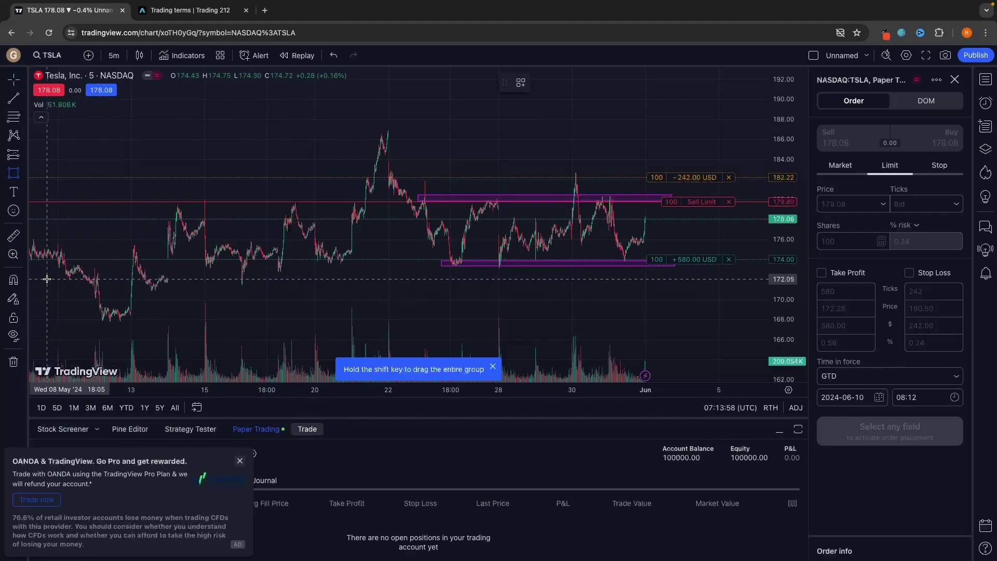
mouse_move(47, 279)
mouse_down()
mouse_move(735, 287)
mouse_move(742, 266)
mouse_move(746, 290)
mouse_up()
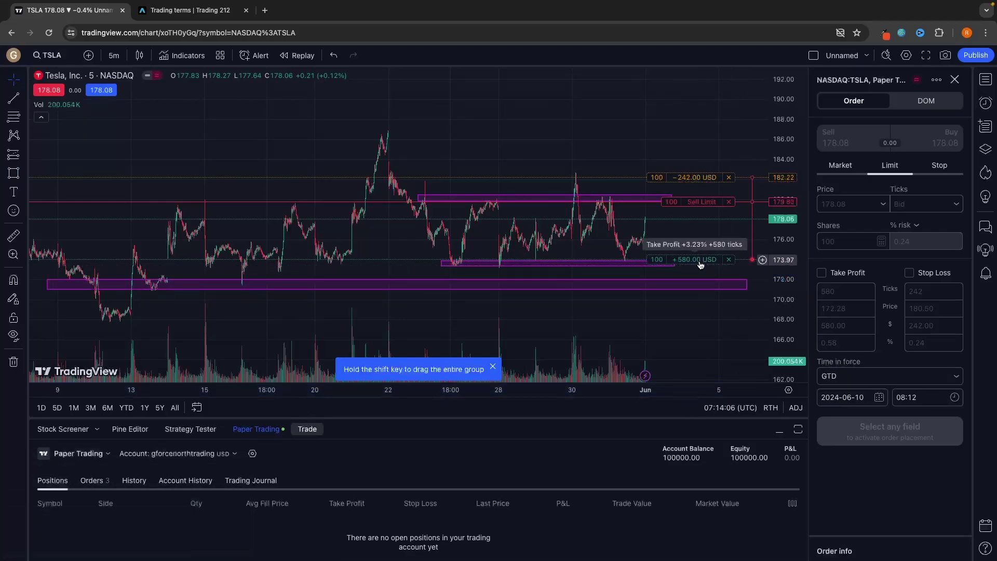
drag(701, 265, 699, 280)
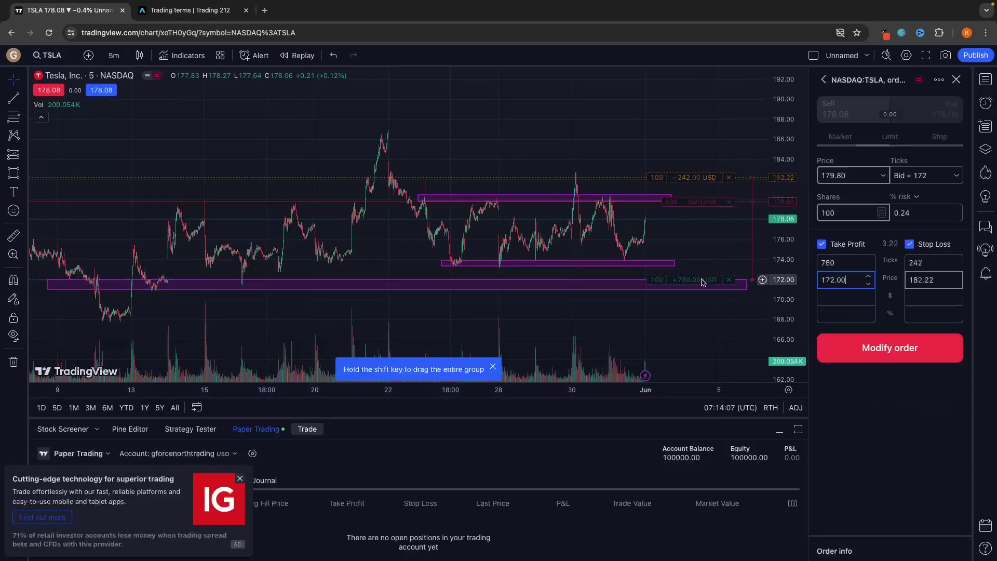
click(844, 343)
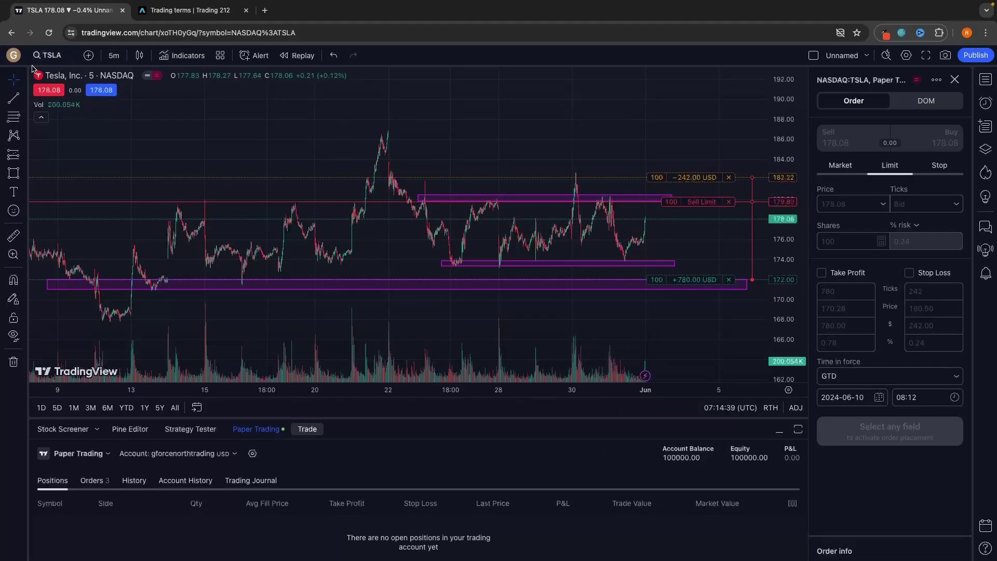
Search for BTCUSDT and switch the chart to the Binance Bitcoin / TetherUS spot symbol
click(48, 55)
text(BTC)
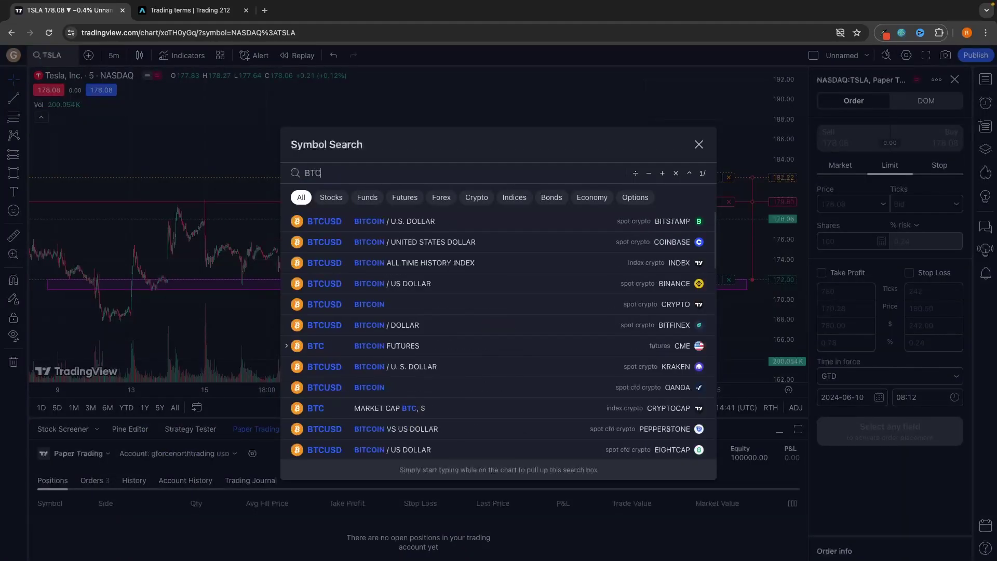
text(USDT)
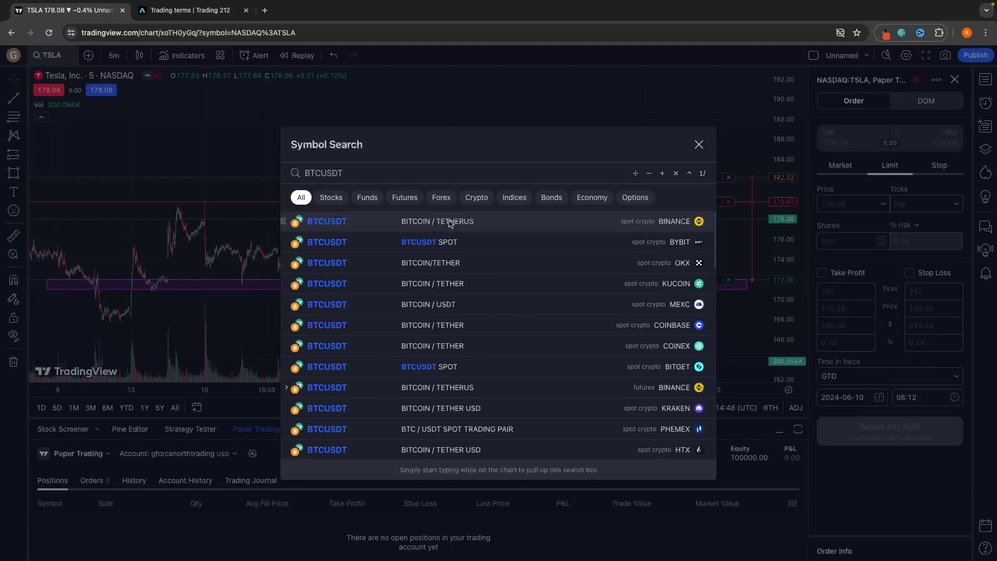
click(516, 222)
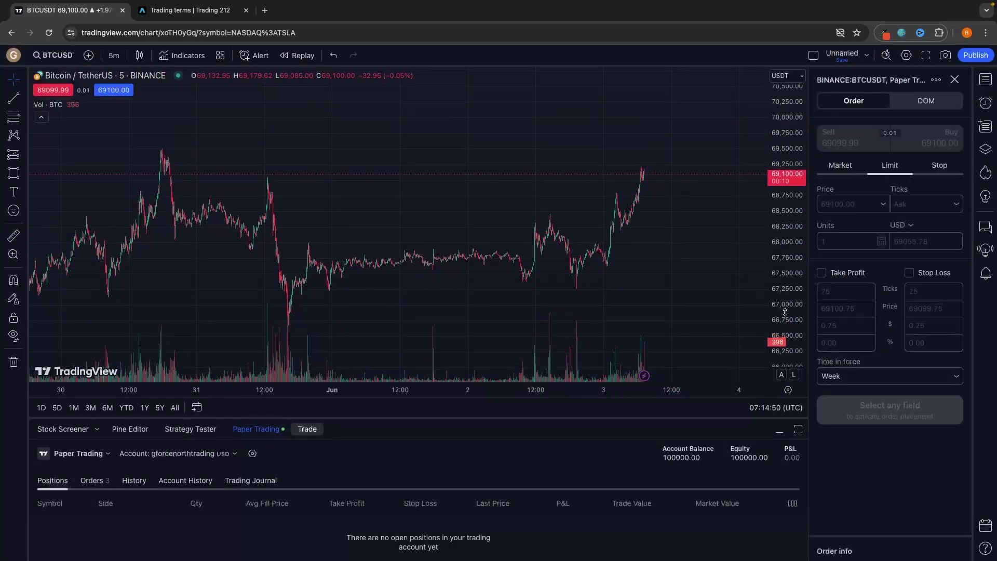
Draw a rectangle resistance zone from about 69,200 to 69,600 across the recent highs and the current price
scroll(723, 233, up, 3)
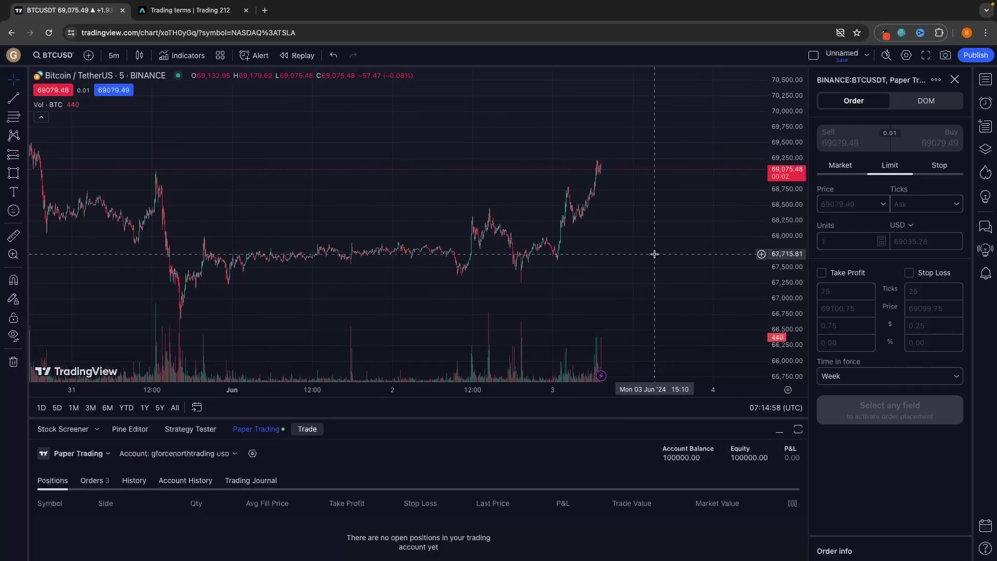
scroll(672, 270, down, 5)
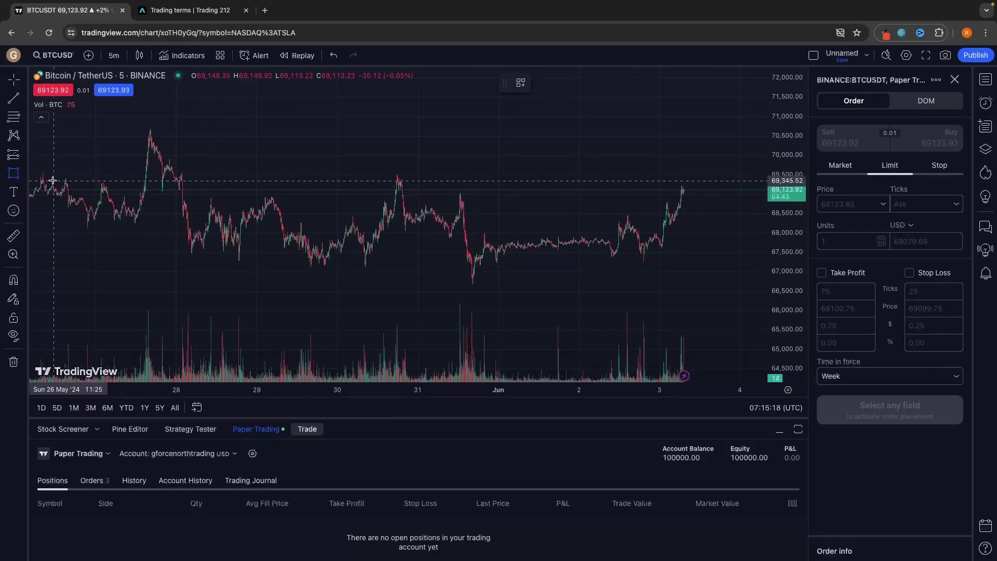
drag(35, 171, 721, 187)
click(721, 233)
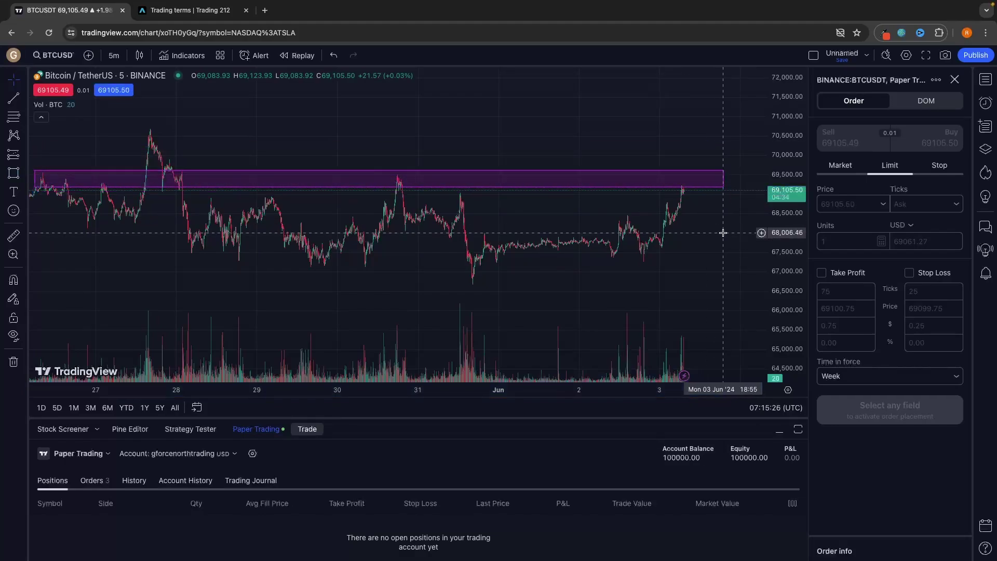
Draw a rectangle support zone across the recent lows and shift it up so its lower edge sits at about 67,377
scroll(717, 231, right, 3)
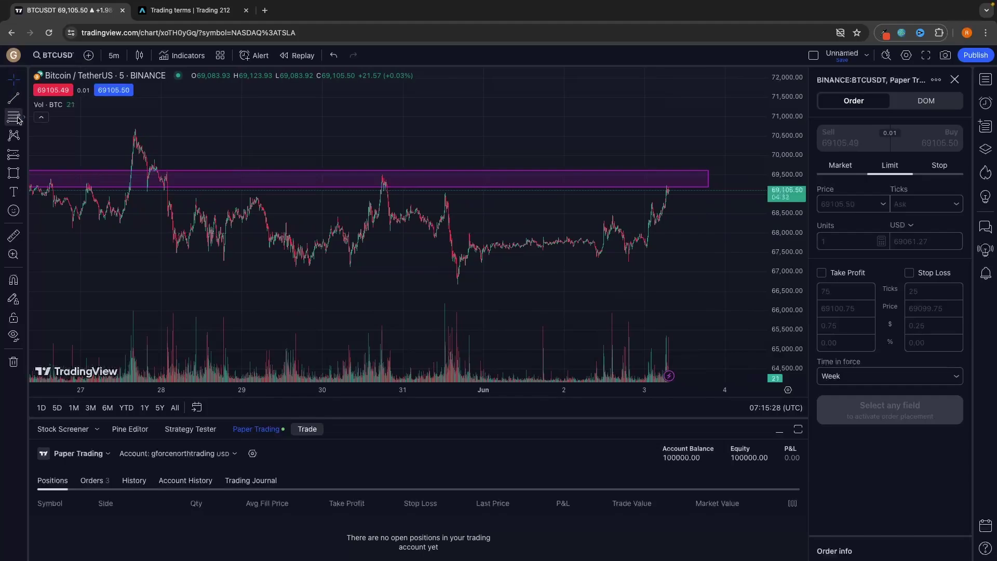
click(14, 173)
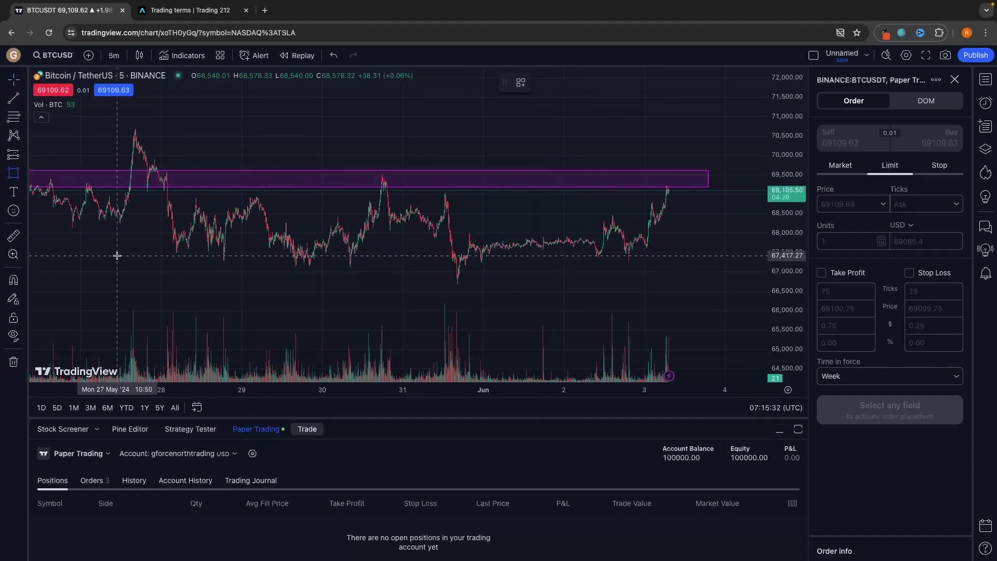
mouse_move(118, 255)
mouse_down()
mouse_move(299, 296)
mouse_move(636, 273)
mouse_move(585, 288)
mouse_move(714, 281)
mouse_up()
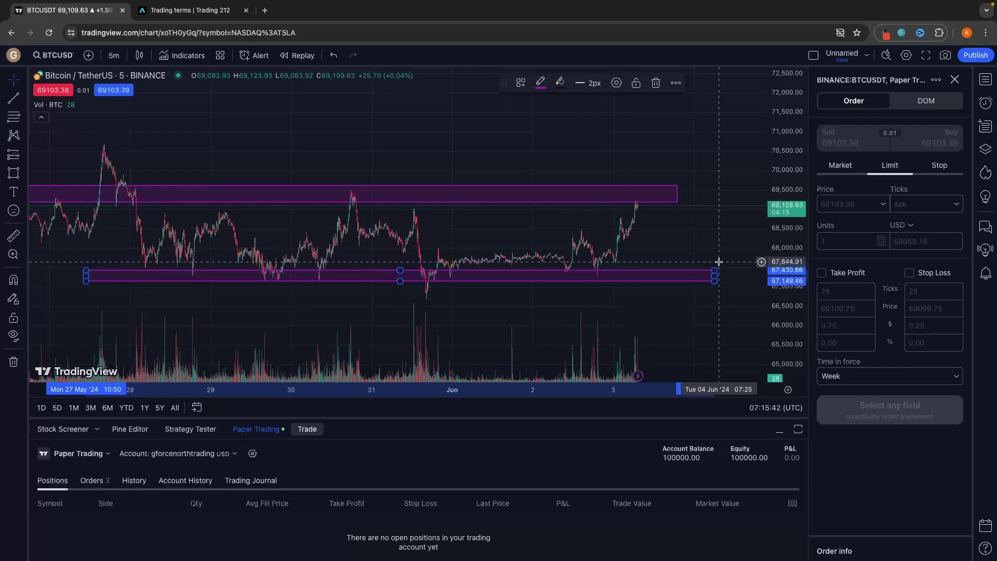
drag(719, 262, 681, 259)
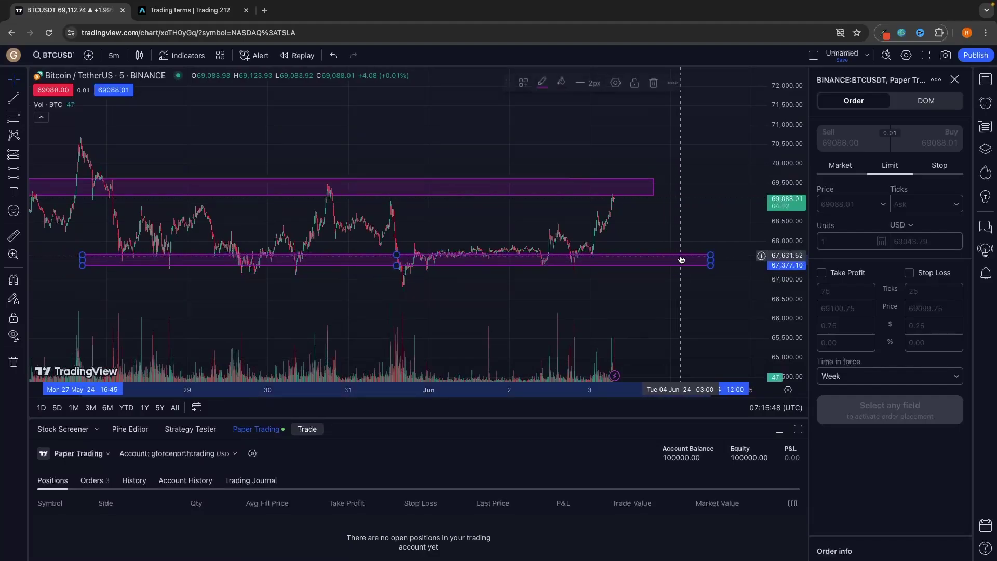
click(703, 211)
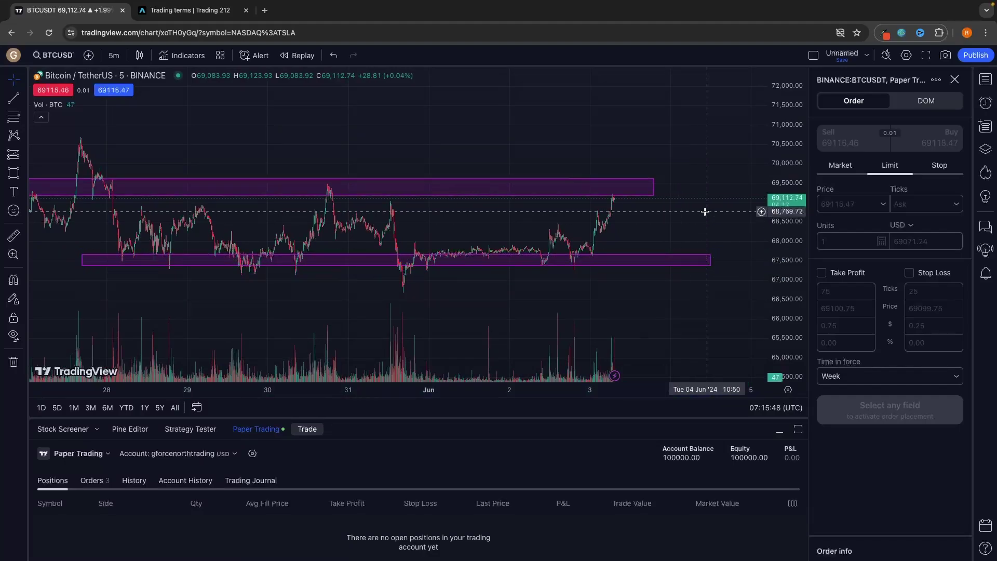
Choose a limit order for BTCUSDT and set its price to 69100
click(847, 171)
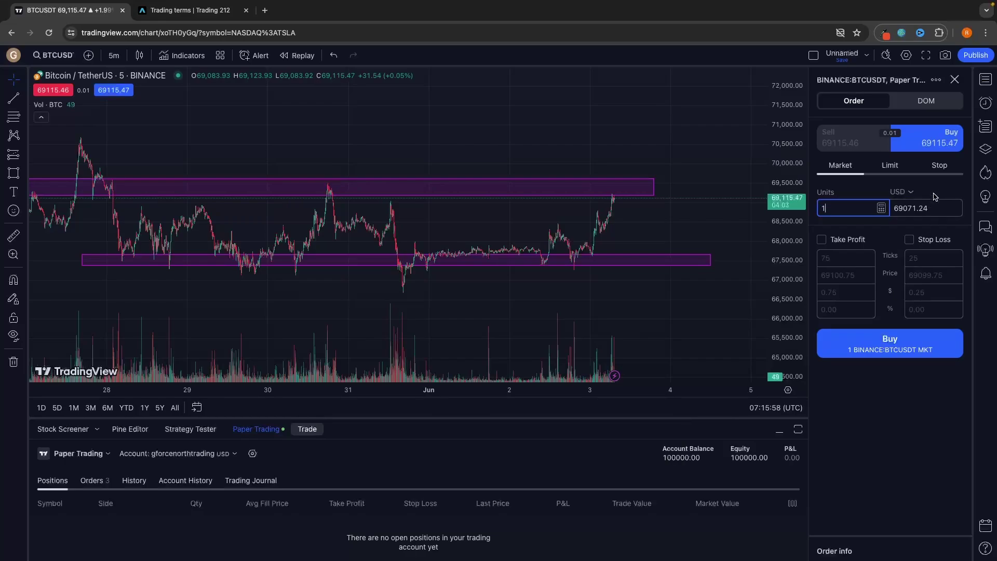
click(890, 167)
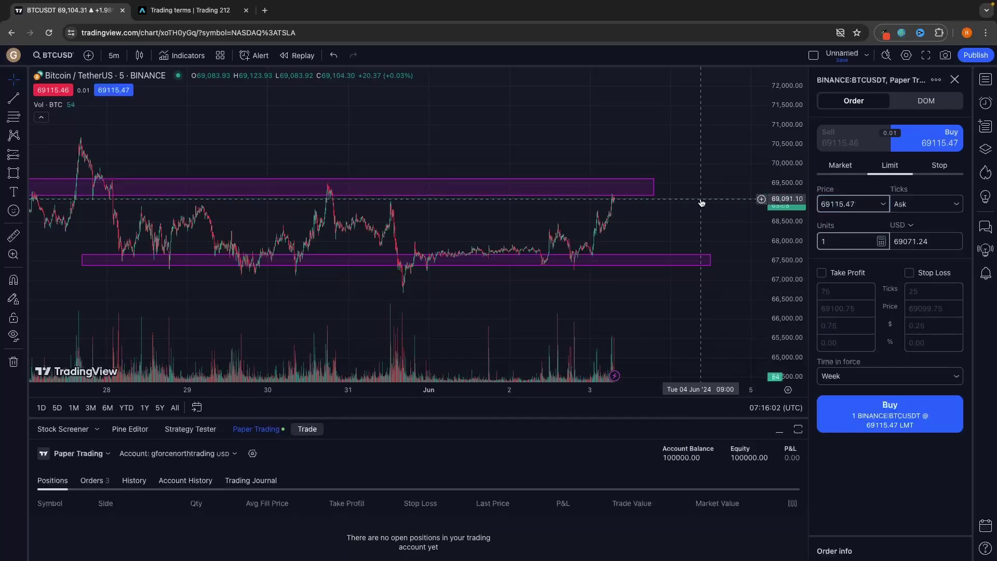
scroll(712, 213, up, 3)
scroll(719, 217, up, 1)
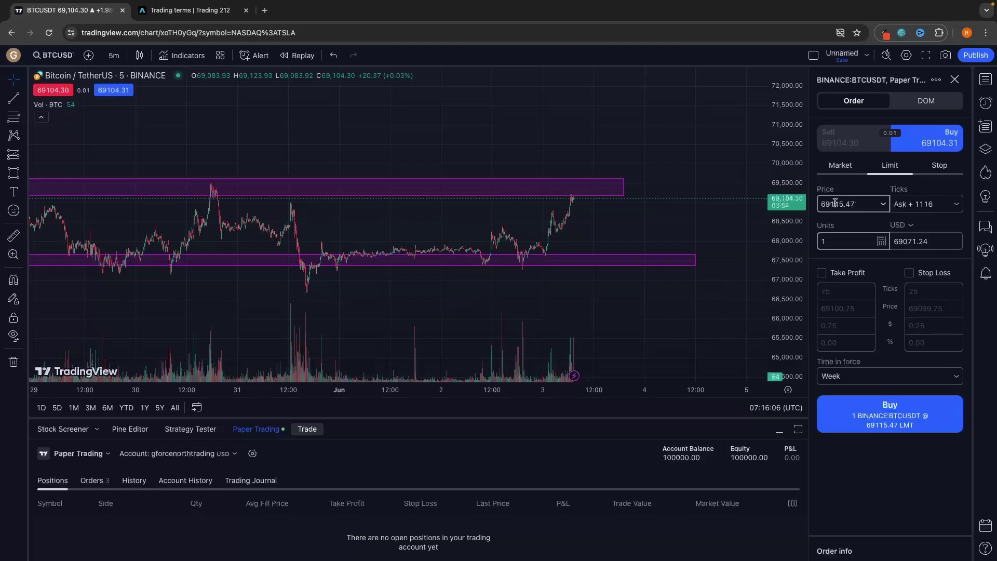
drag(836, 203, 884, 206)
text(000)
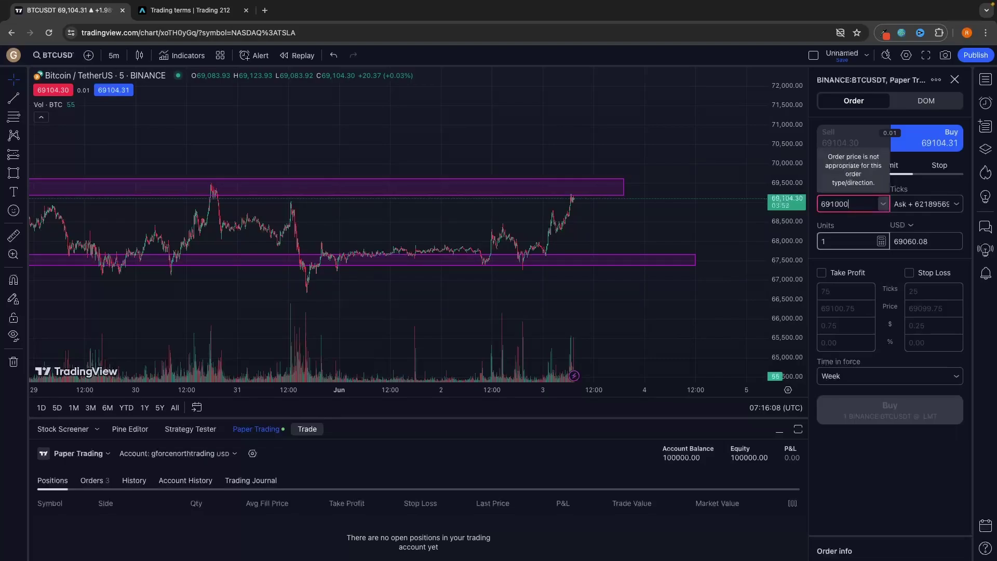
key(BackSpace)
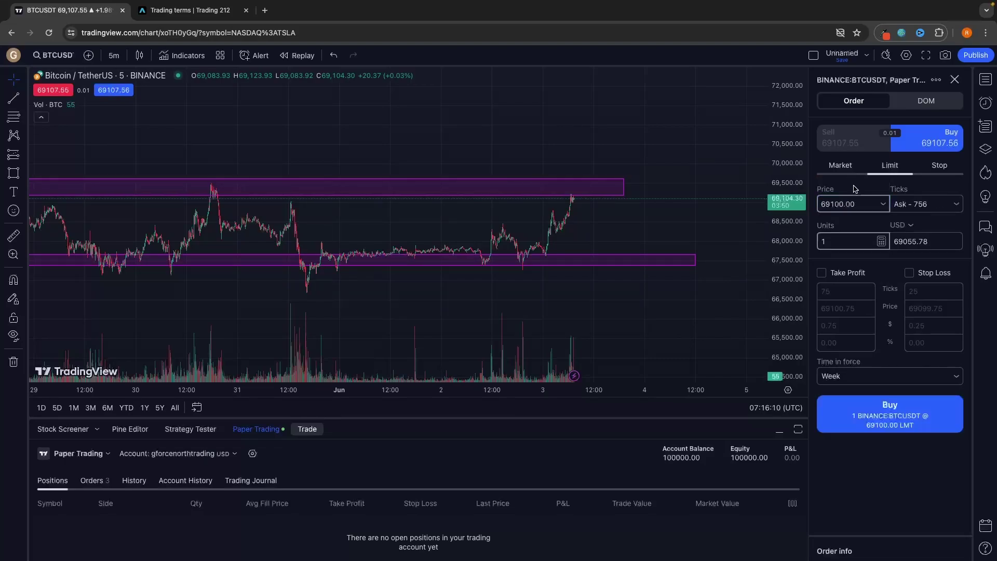
Enable take profit on the limit order, switch it to the sell side, and set the take profit price to 67700
click(832, 274)
scroll(649, 228, down, 2)
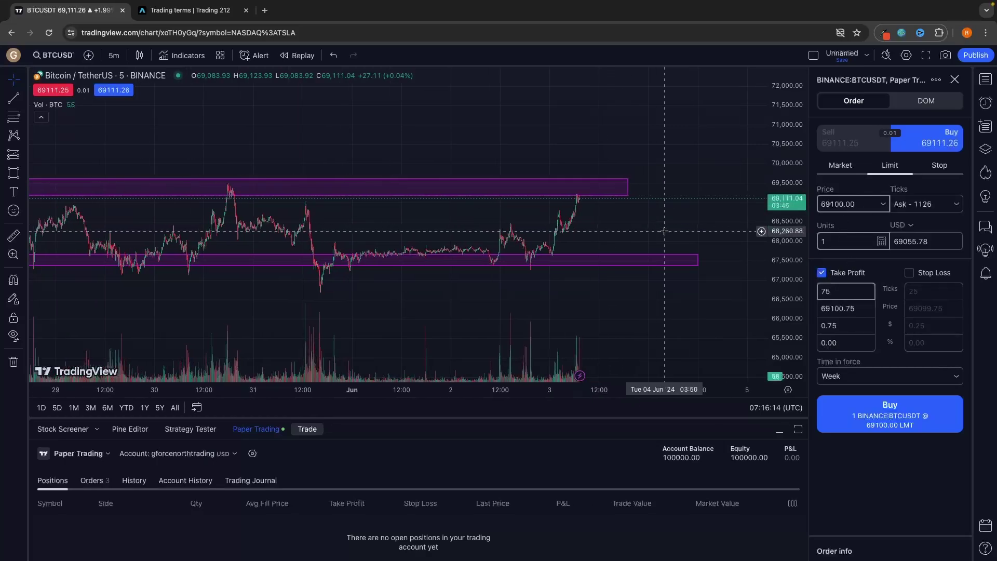
click(857, 144)
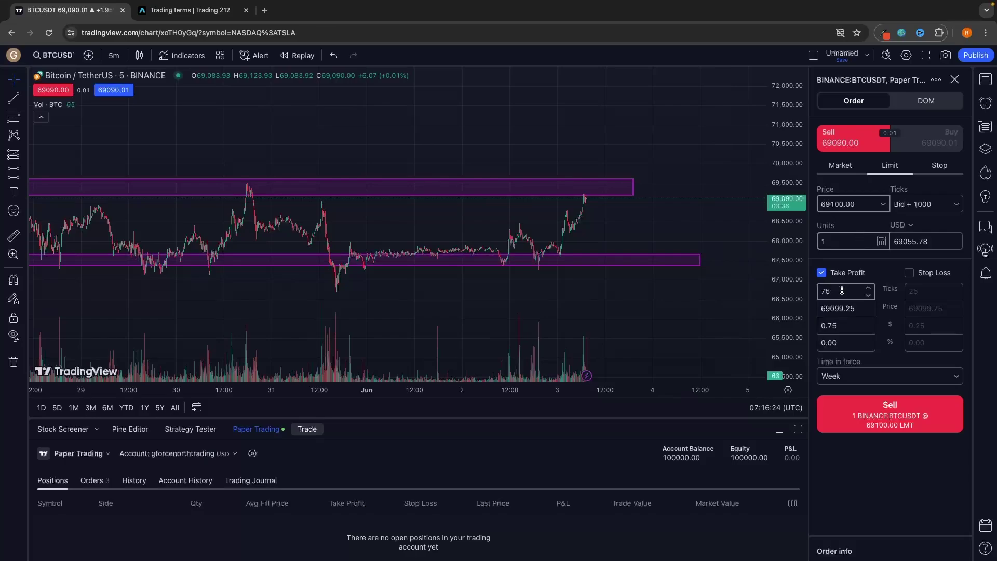
click(841, 307)
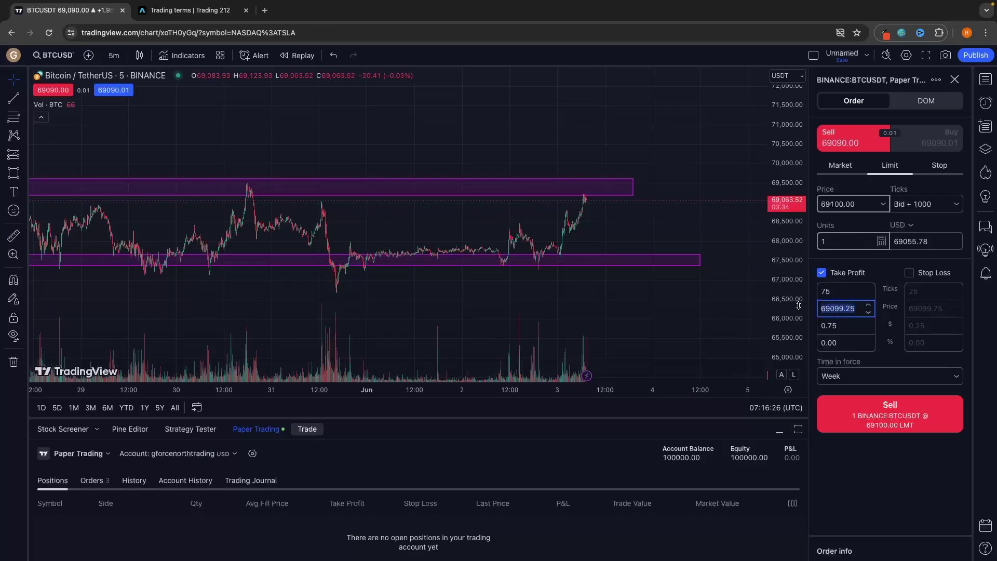
text(67700)
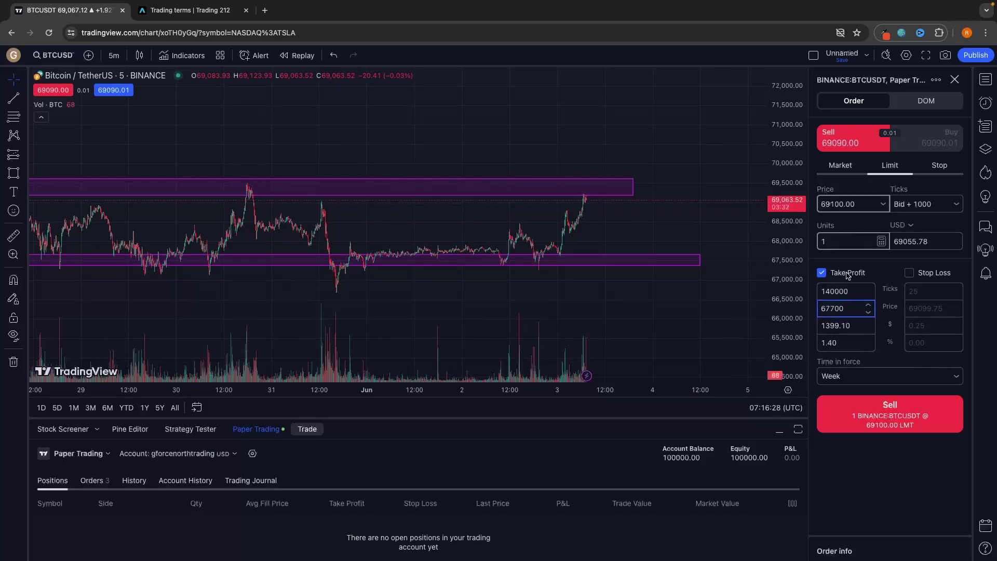
Add a stop loss at 69600 and place the sell limit order for 1 unit of BTCUSDT
scroll(708, 186, down, 2)
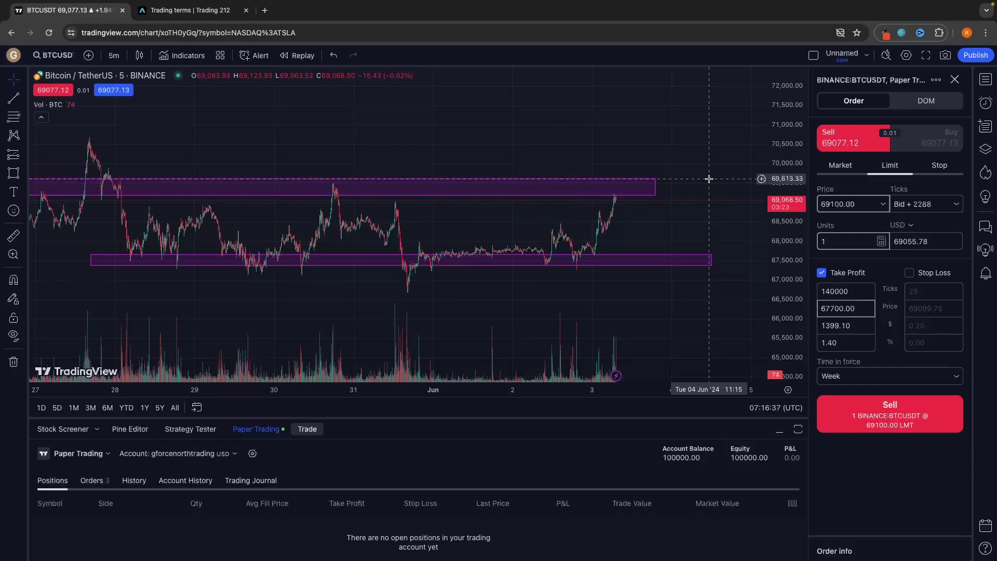
drag(918, 309, 937, 308)
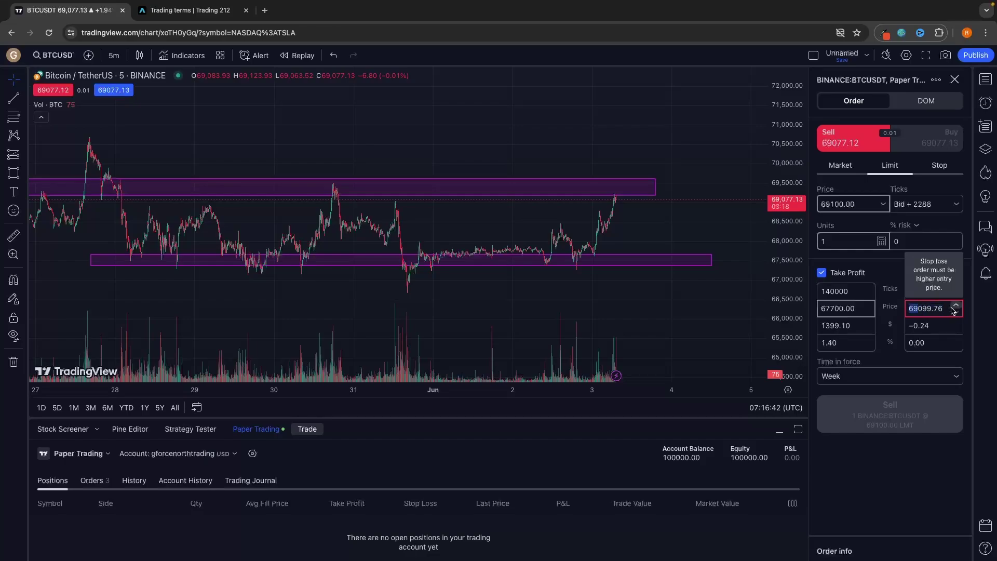
text(600)
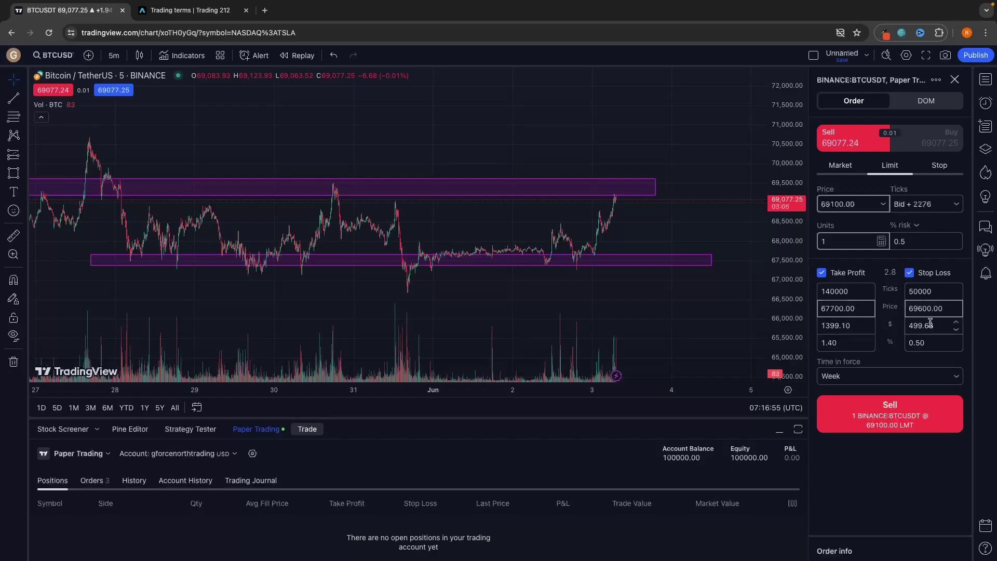
click(871, 410)
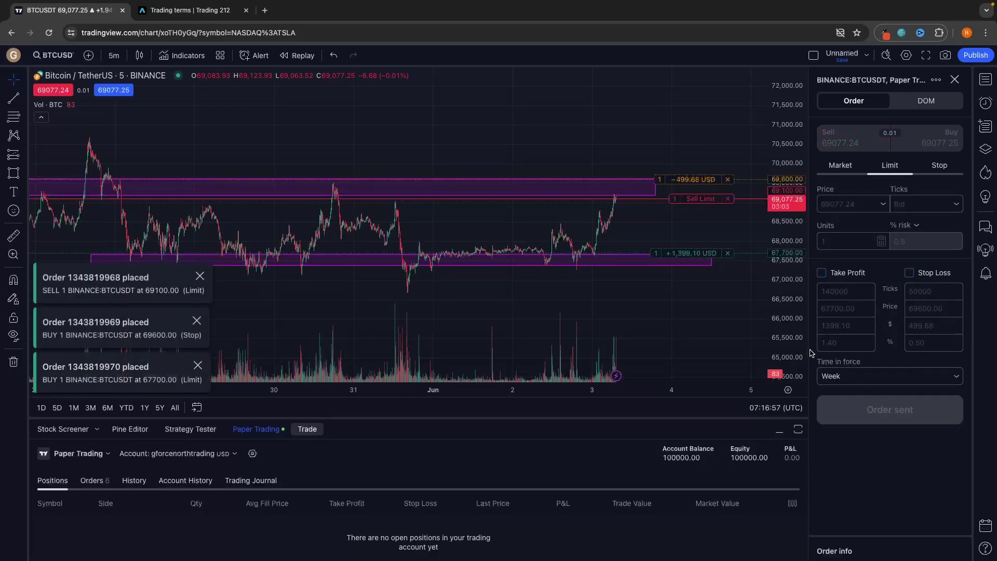
Move the sell limit line on the chart down to 69096.39, just below the current price, and apply the order change
scroll(735, 322, up, 5)
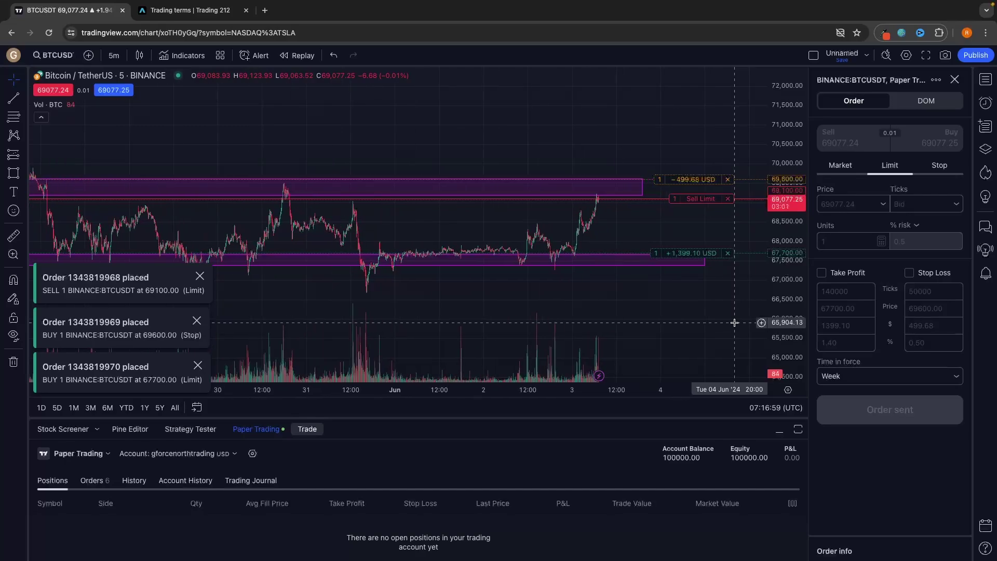
scroll(734, 322, up, 3)
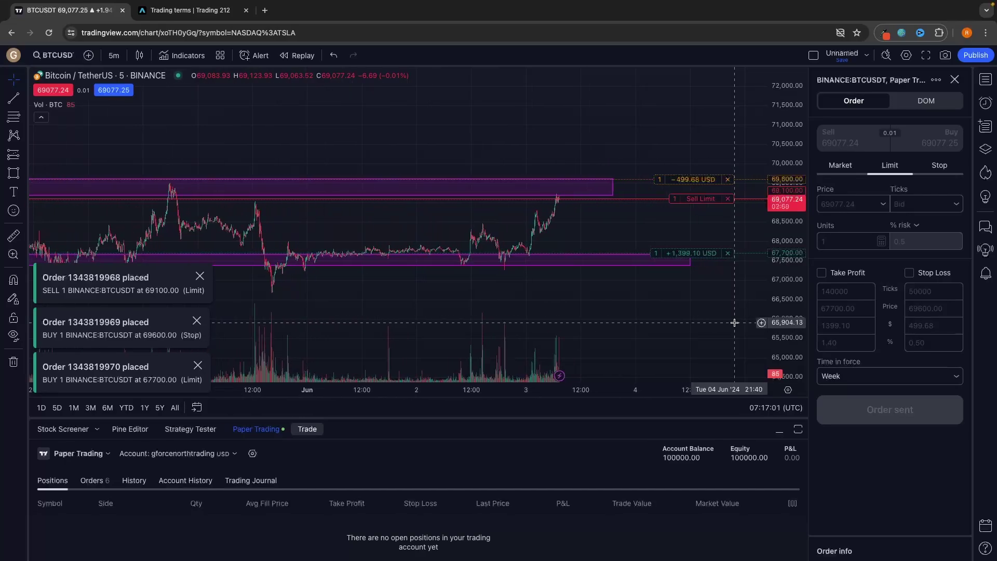
scroll(764, 259, up, 1)
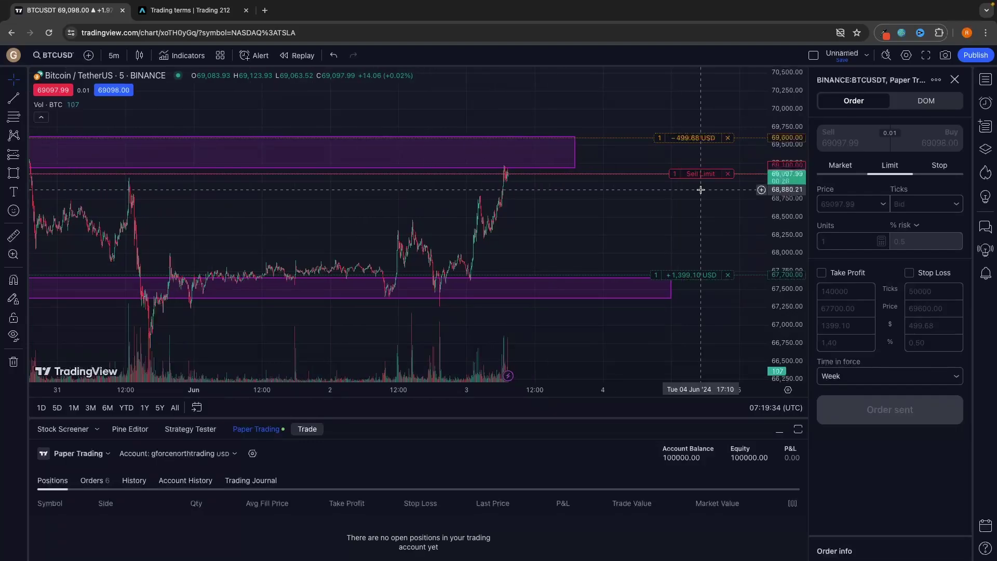
scroll(707, 179, up, 3)
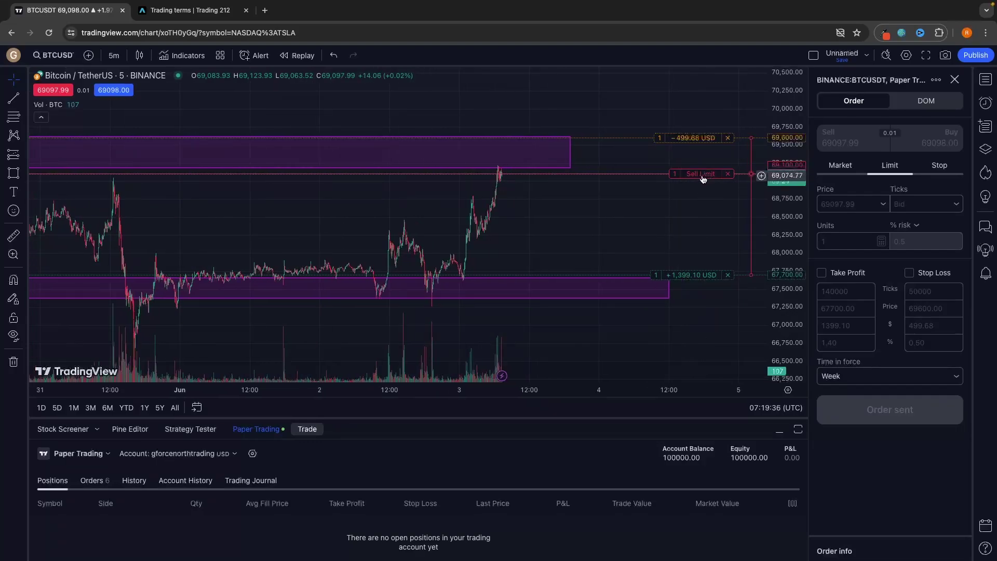
scroll(706, 218, up, 1)
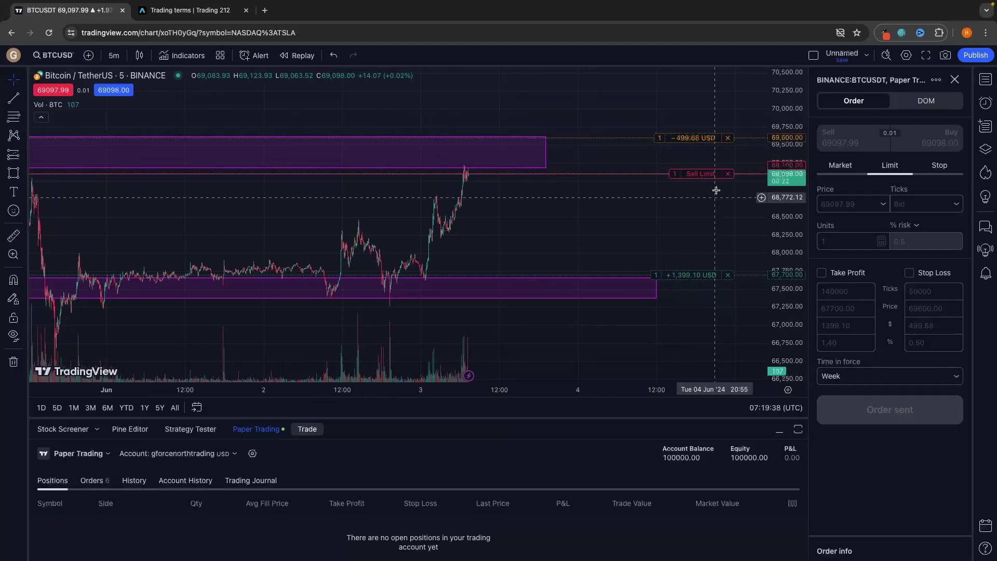
drag(693, 179, 692, 177)
click(696, 174)
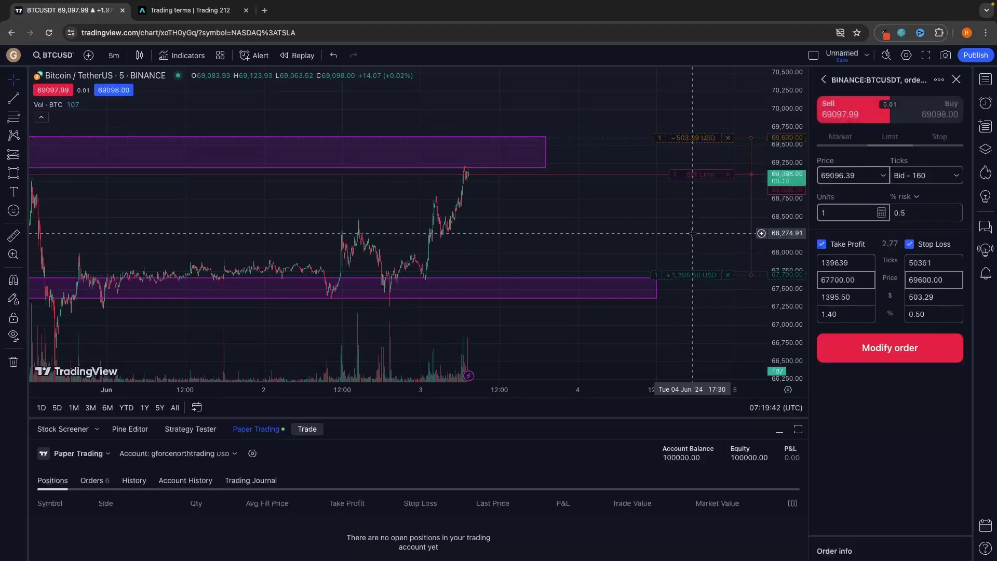
click(881, 352)
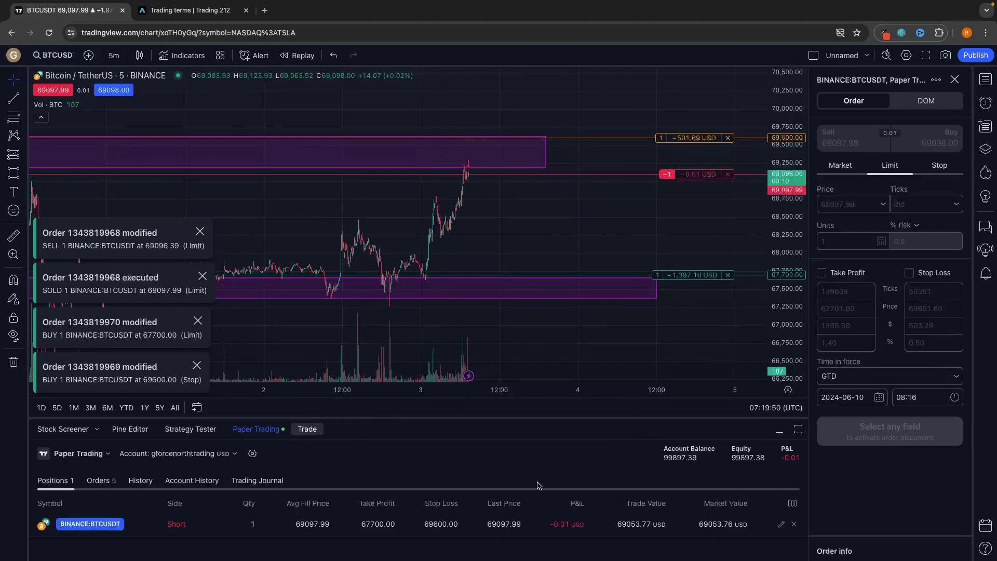
Move the short BTCUSDT position's take profit line on the chart up to 67947.53 and back down to 67706.10, applying each change
drag(432, 419, 431, 312)
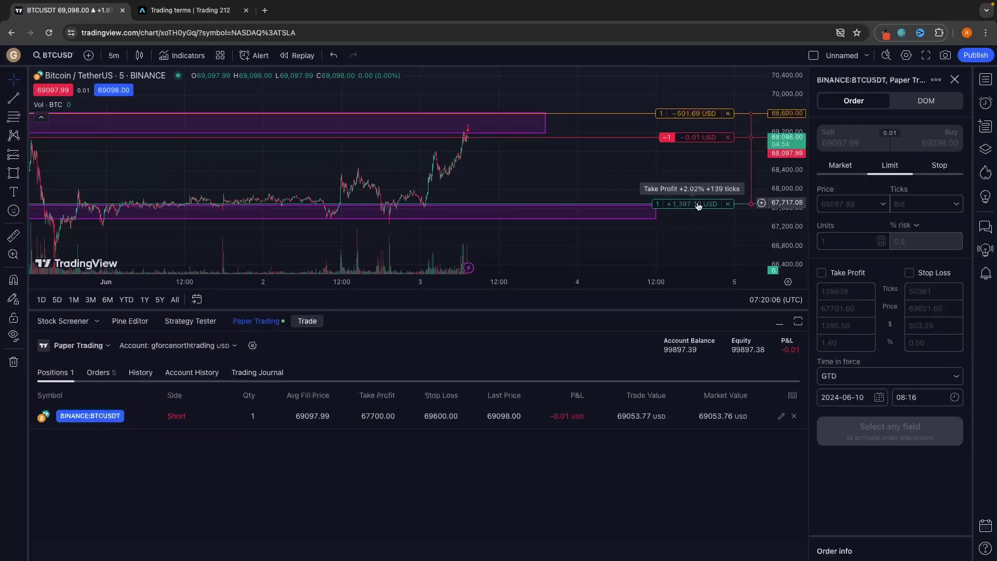
drag(699, 206, 697, 193)
click(893, 210)
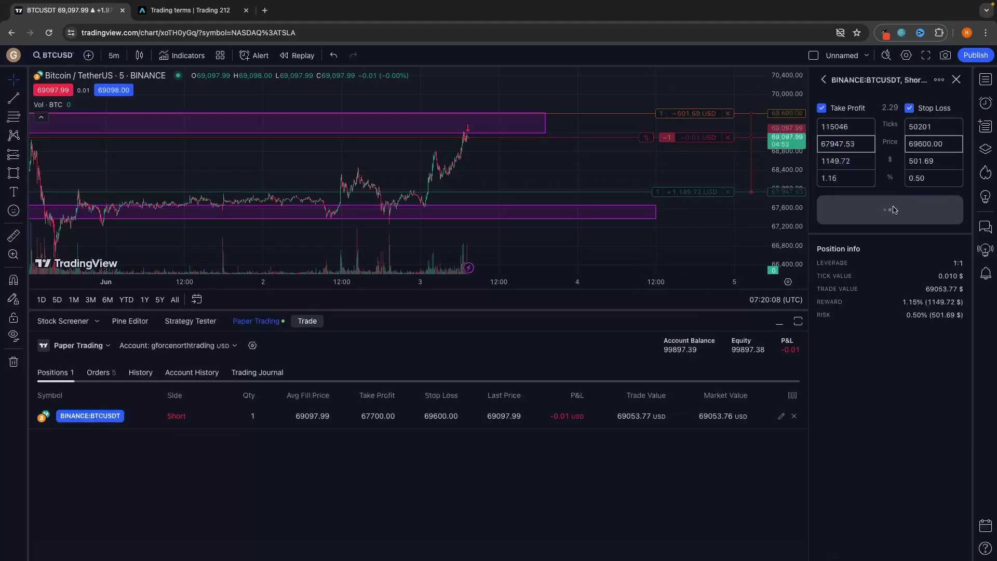
drag(678, 192, 679, 206)
click(893, 210)
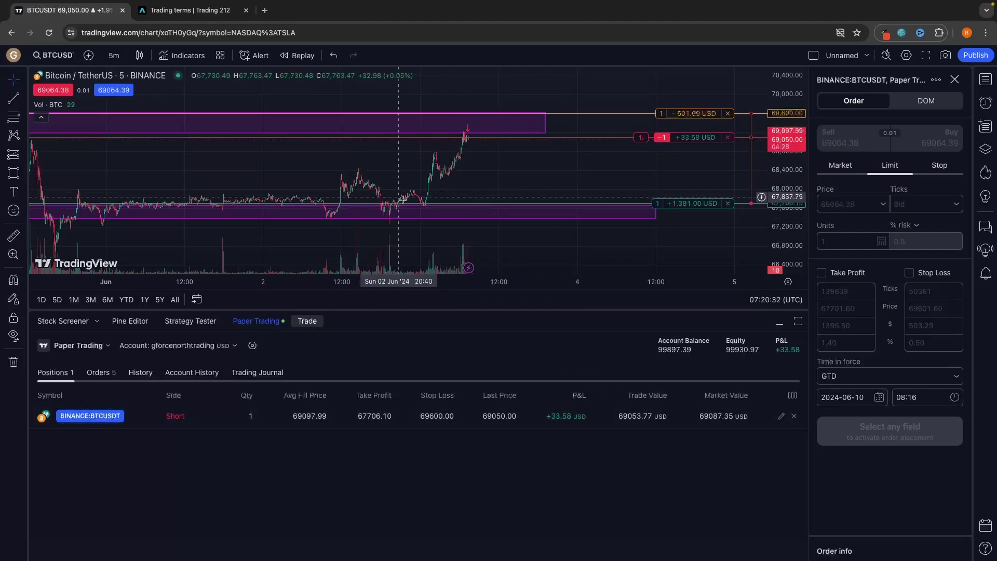
Switch the BTCUSDT chart to the 1-minute interval
click(107, 55)
click(124, 196)
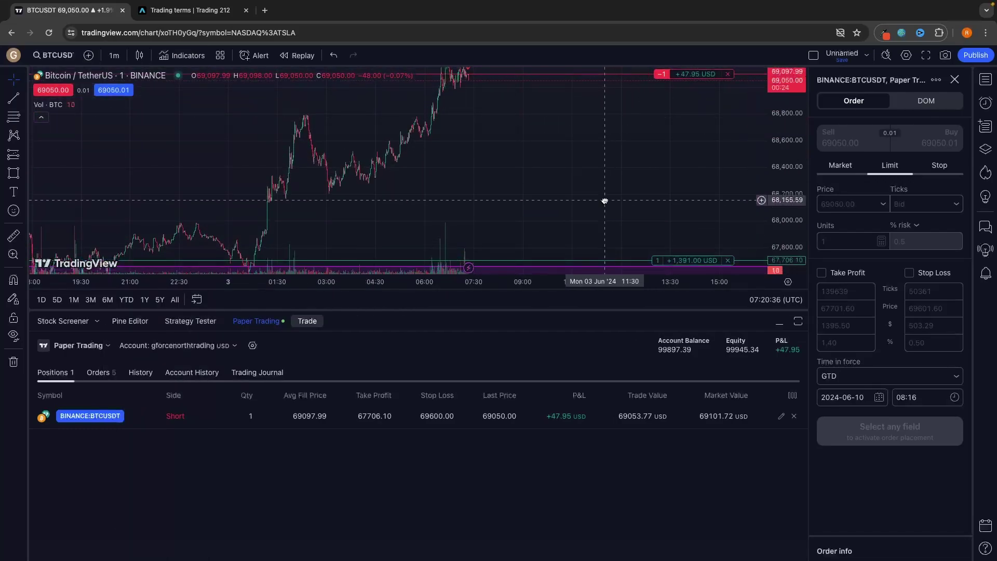
scroll(514, 151, up, 1)
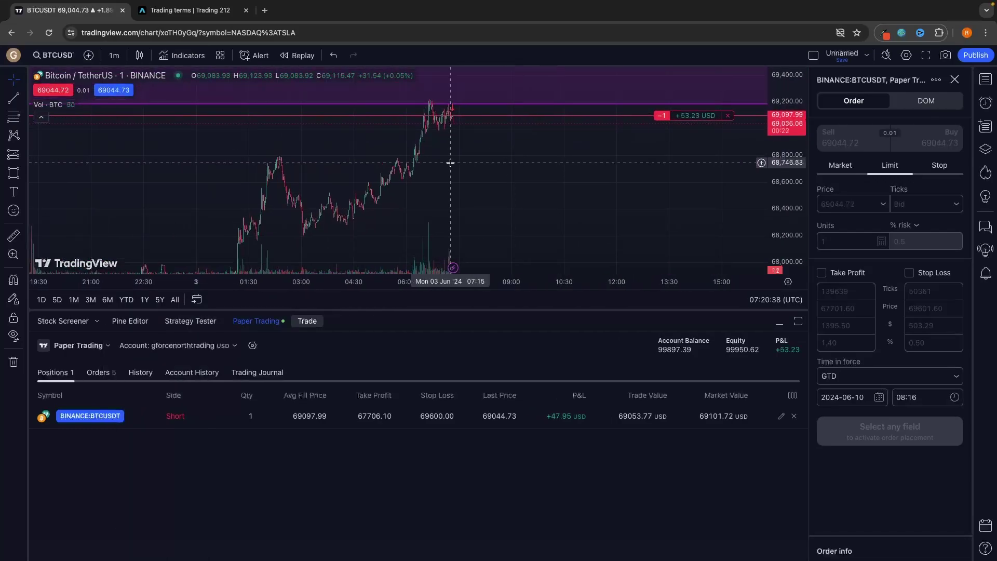
Draw a descending trend line over the latest price highs, from about 69227 down to about 69077
click(13, 104)
click(424, 98)
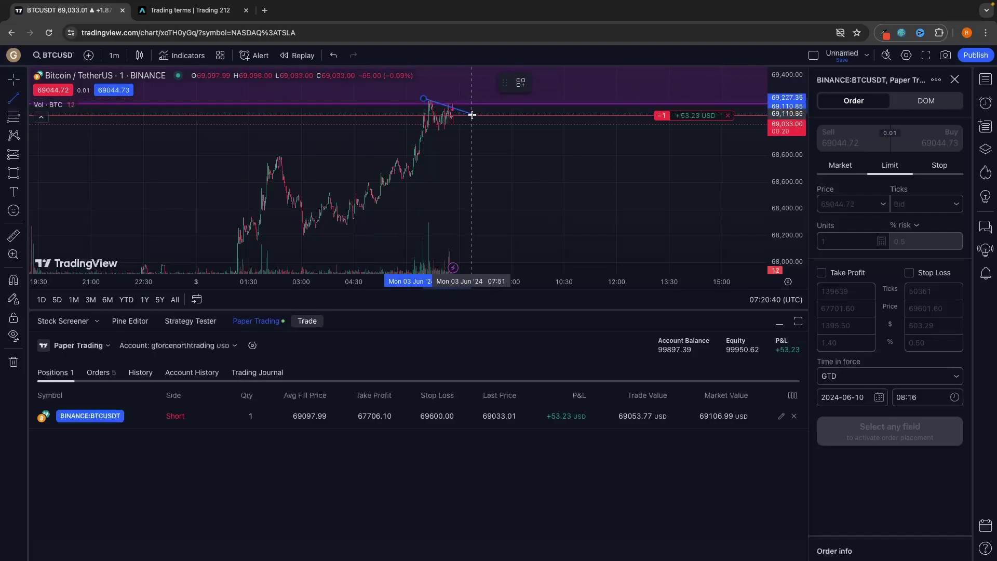
click(496, 118)
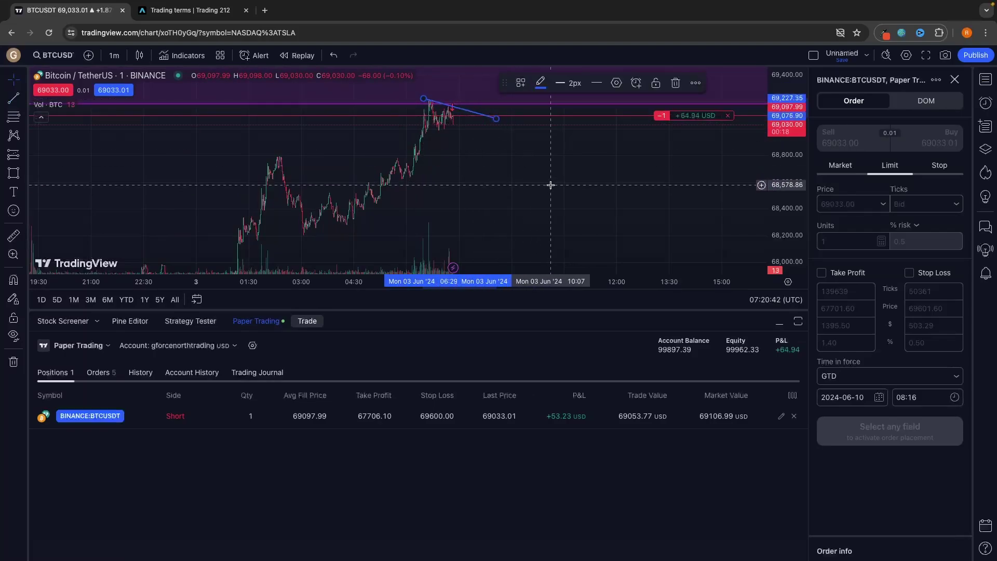
scroll(571, 174, down, 2)
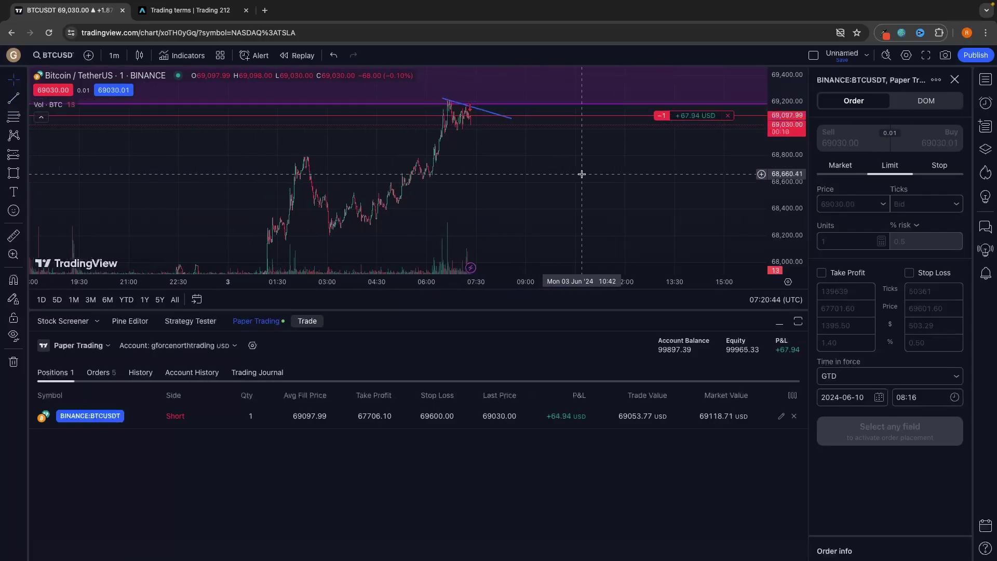
scroll(577, 175, down, 1)
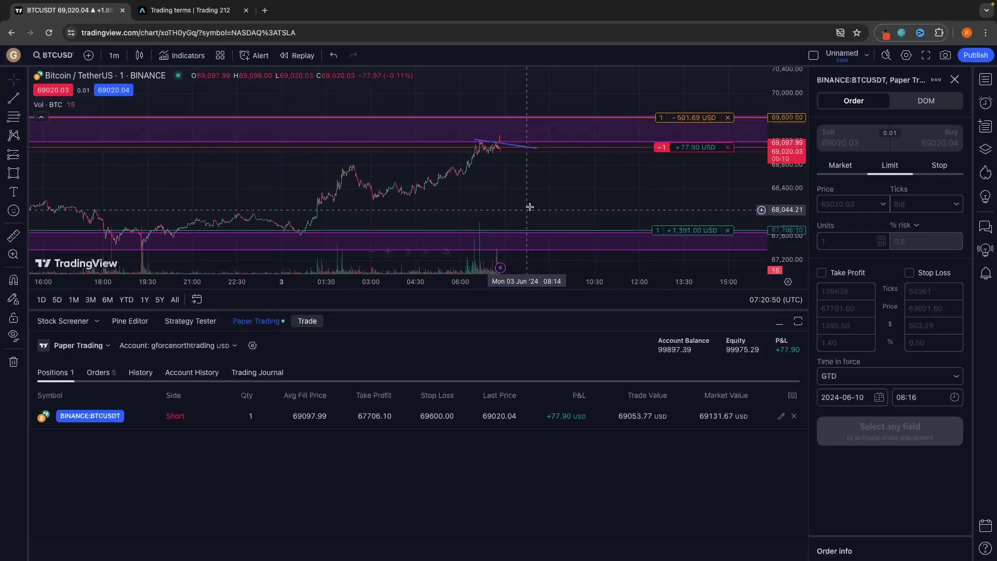
Close the entire open short BTCUSDT position and confirm the closure
drag(785, 151, 785, 123)
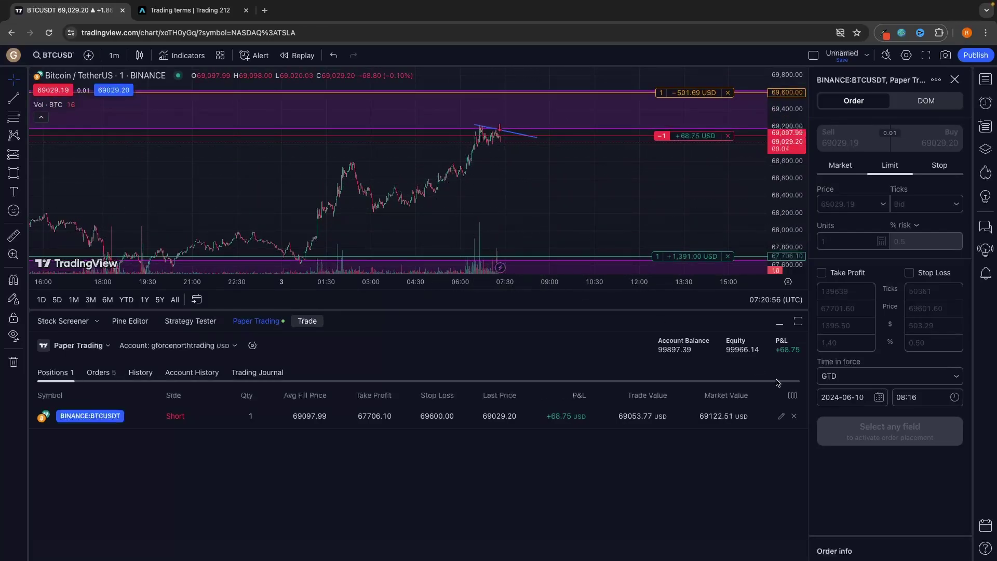
click(795, 417)
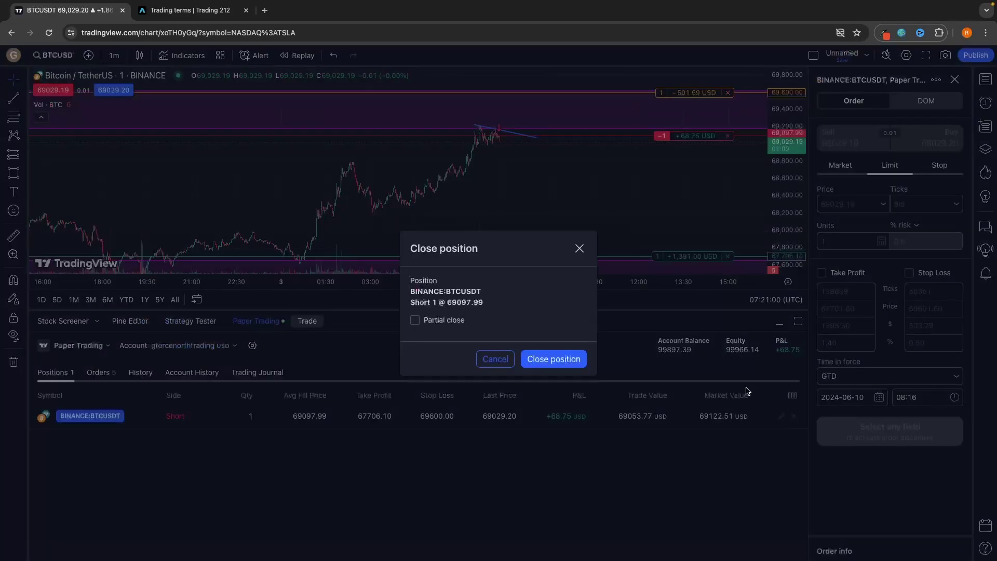
click(551, 364)
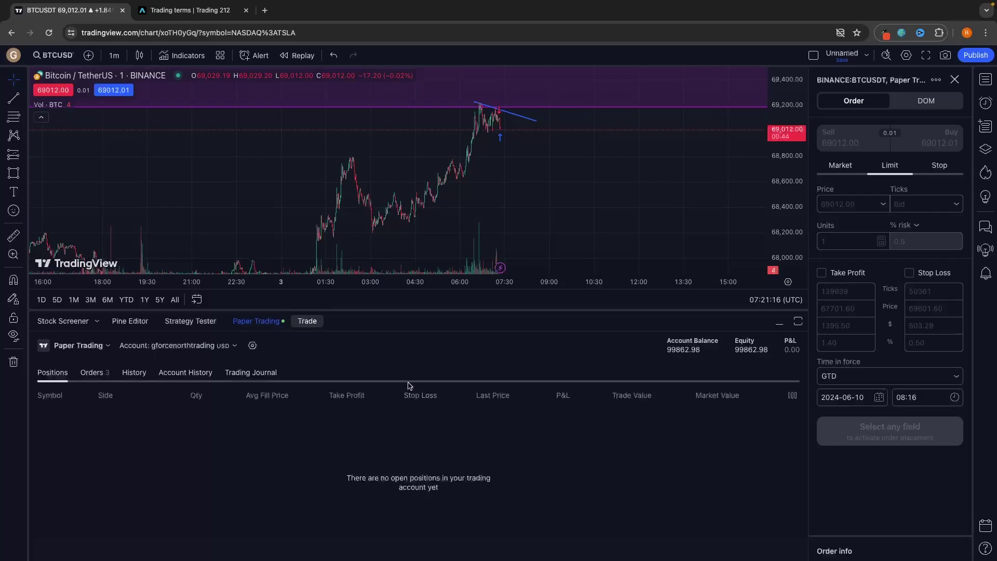
Review the commission settings of the paper trading account and leave them without saving
click(253, 346)
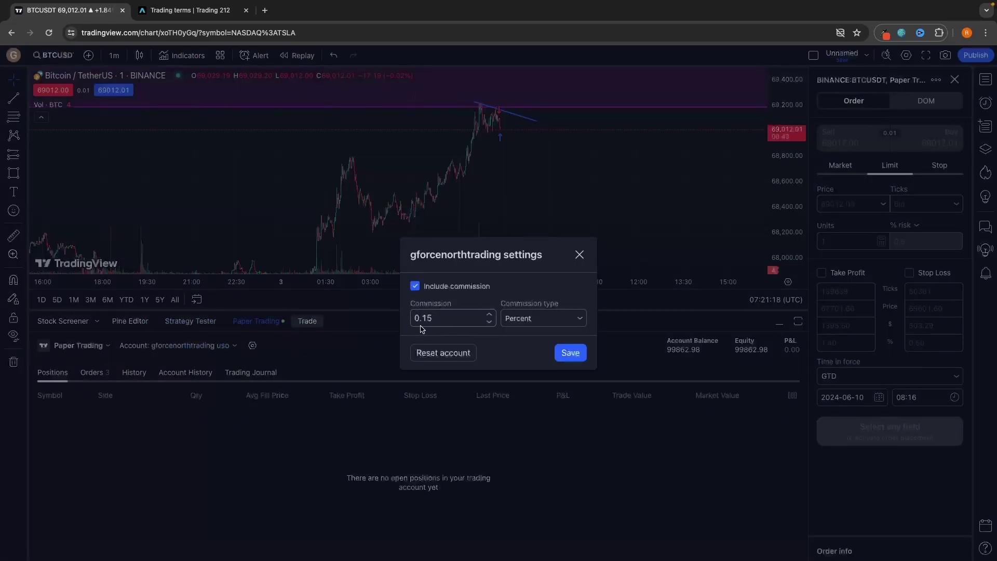
click(579, 255)
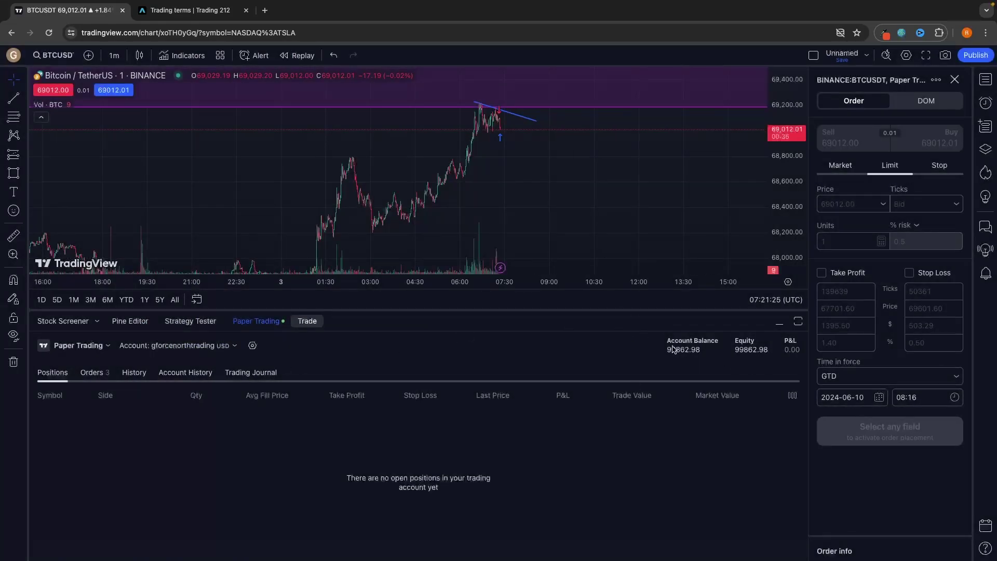
click(253, 346)
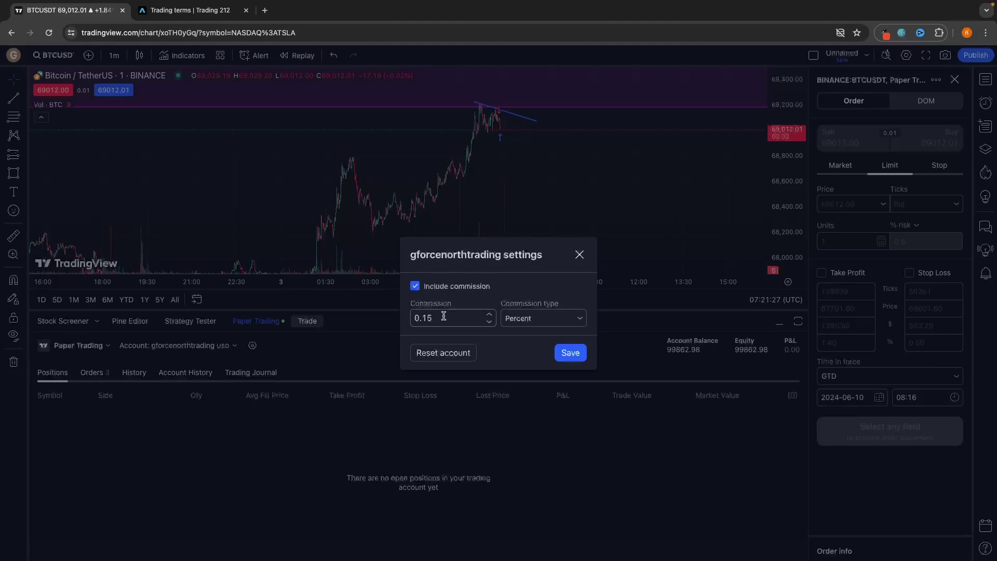
click(639, 239)
Place a market sell order for 1 unit of BTCUSDT without take profit or stop loss
scroll(612, 187, up, 5)
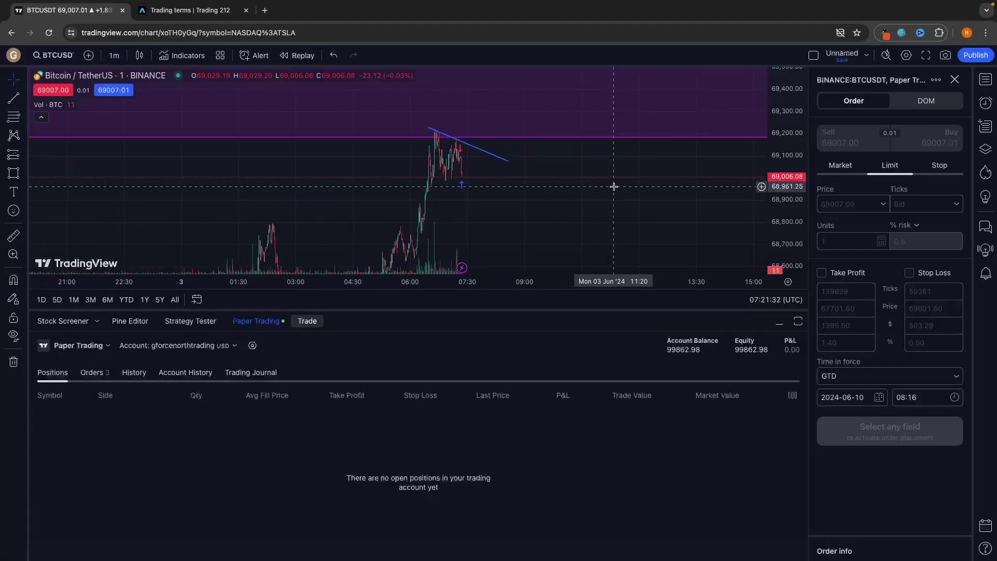
scroll(506, 181, up, 1)
scroll(506, 180, right, 5)
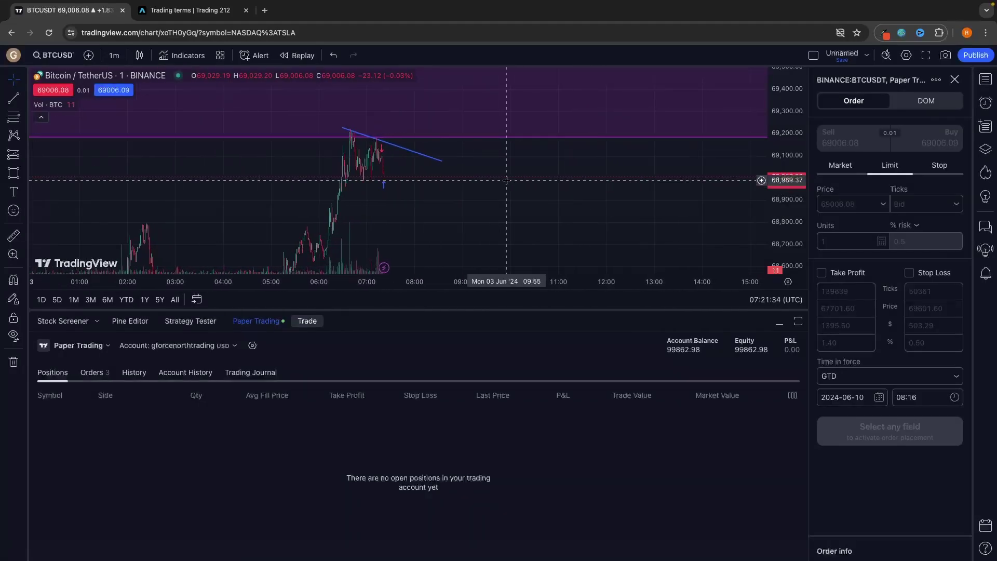
drag(418, 194, 650, 201)
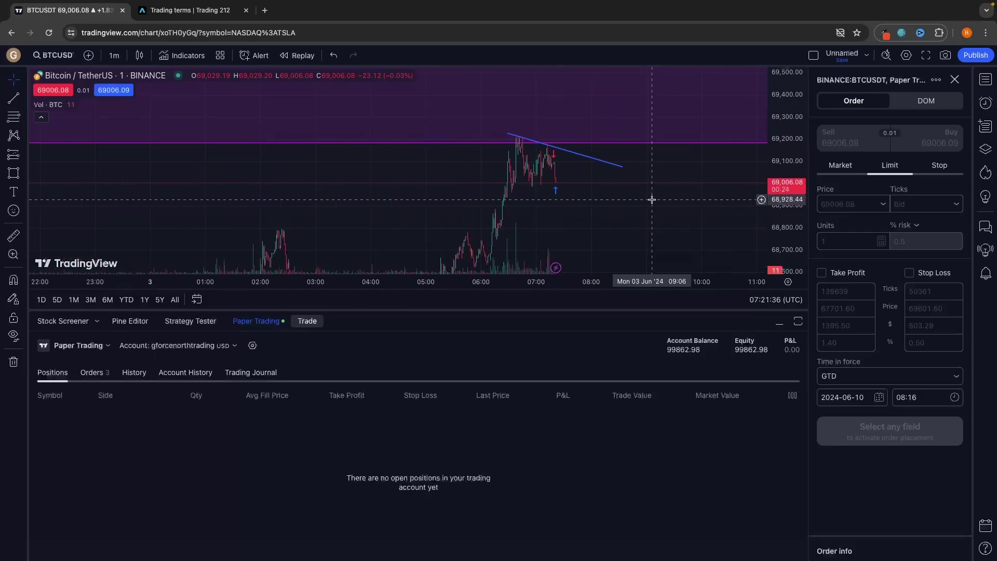
scroll(650, 201, up, 2)
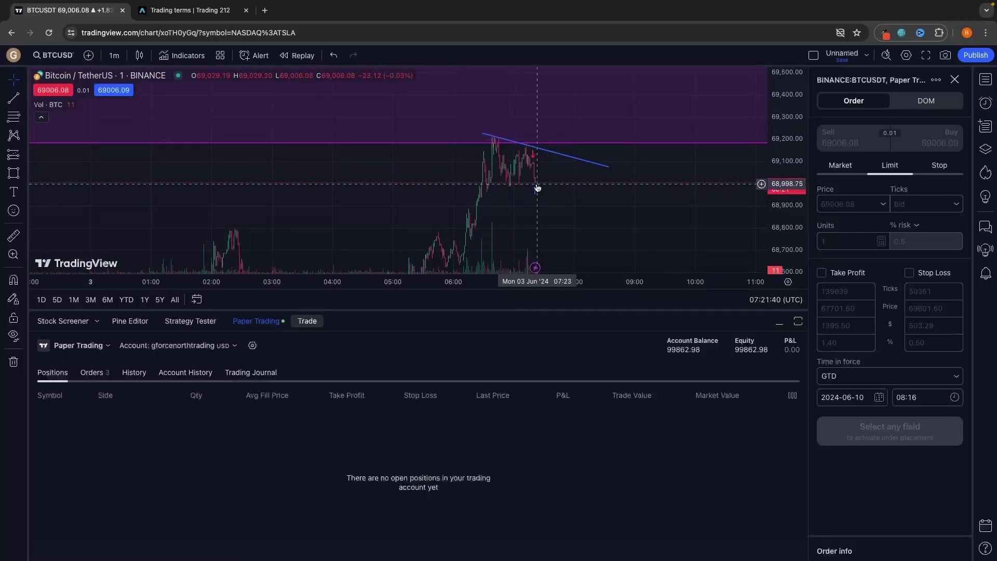
click(852, 137)
click(840, 165)
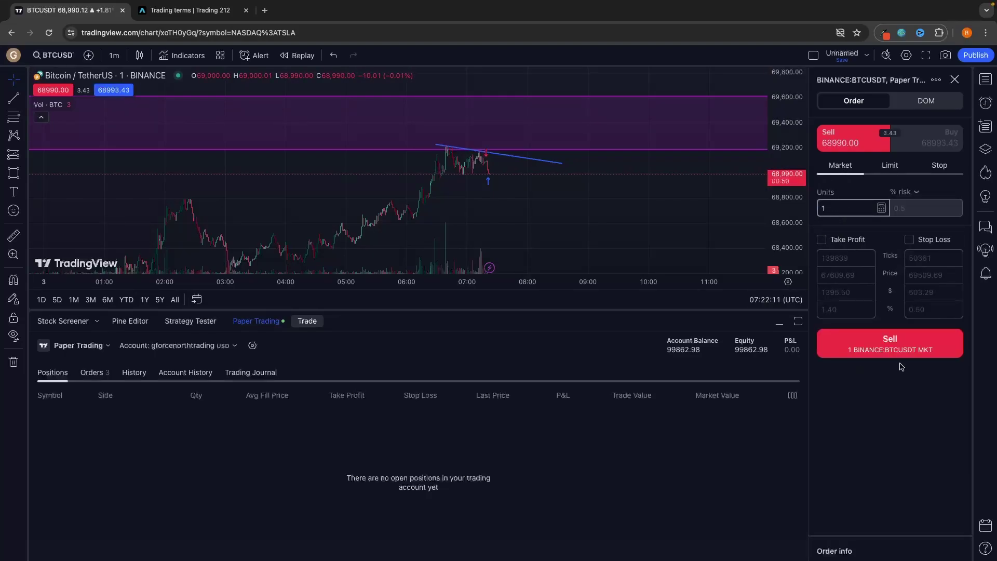
click(873, 355)
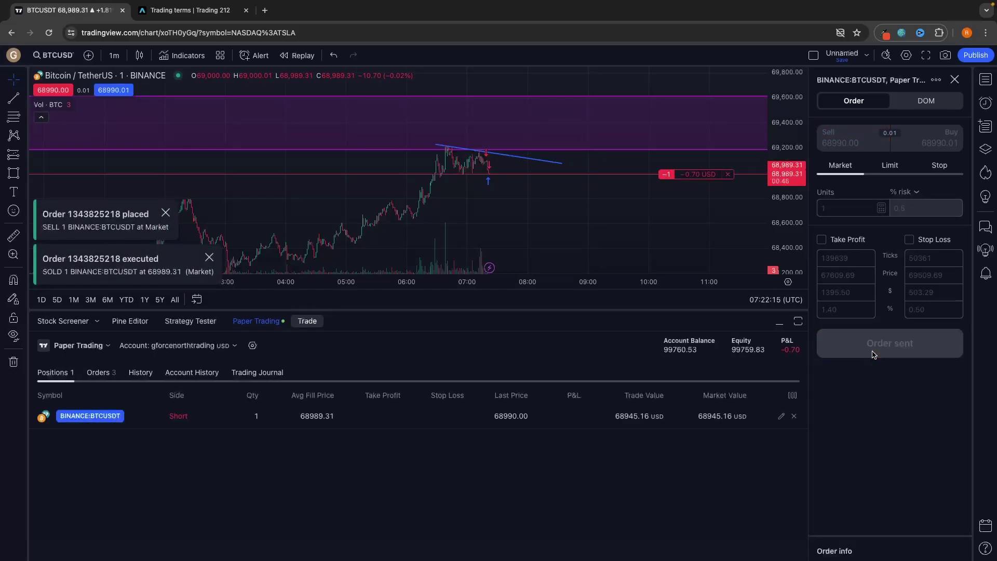
Add a take profit to the new short position at 68312.12, lower it to 67663.10, and add a stop loss at 69563.81
mouse_move(659, 177)
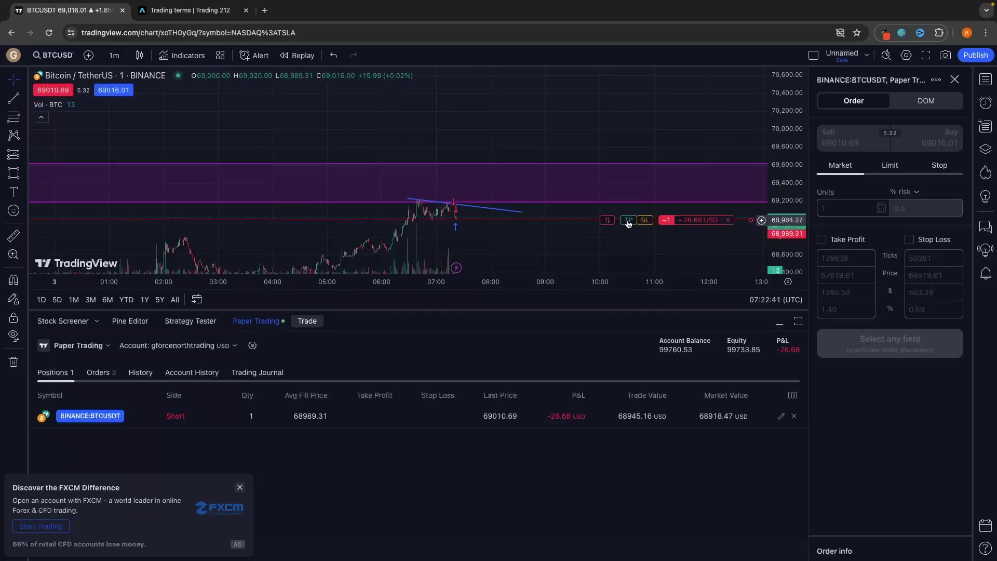
drag(628, 277, 669, 283)
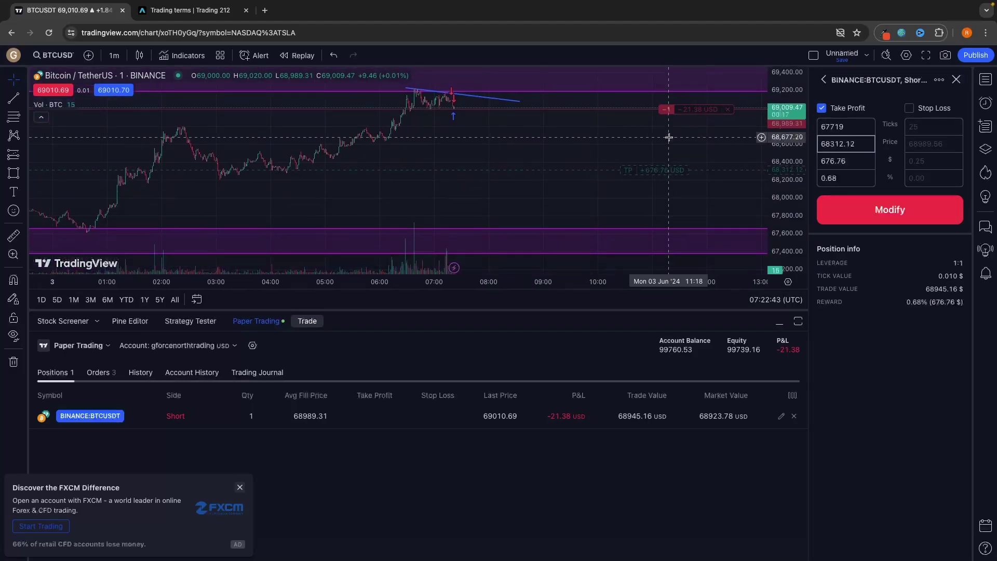
key(Escape)
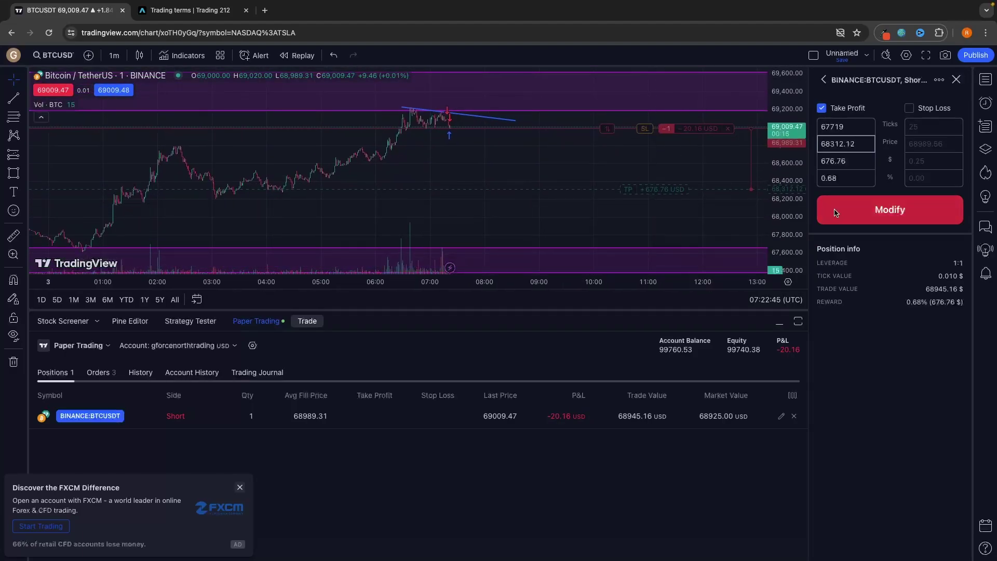
drag(672, 185, 673, 249)
click(892, 218)
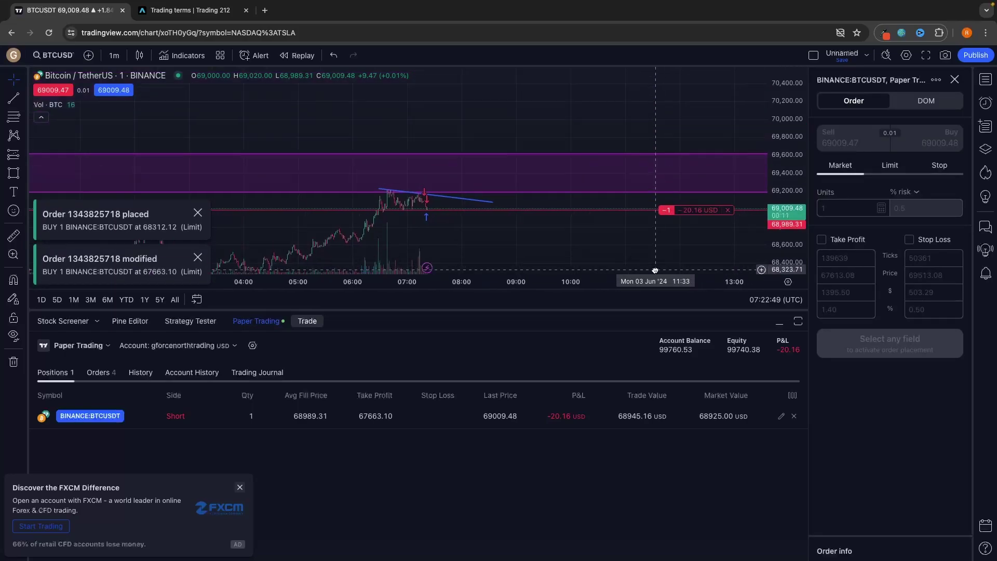
drag(642, 237, 641, 182)
click(890, 211)
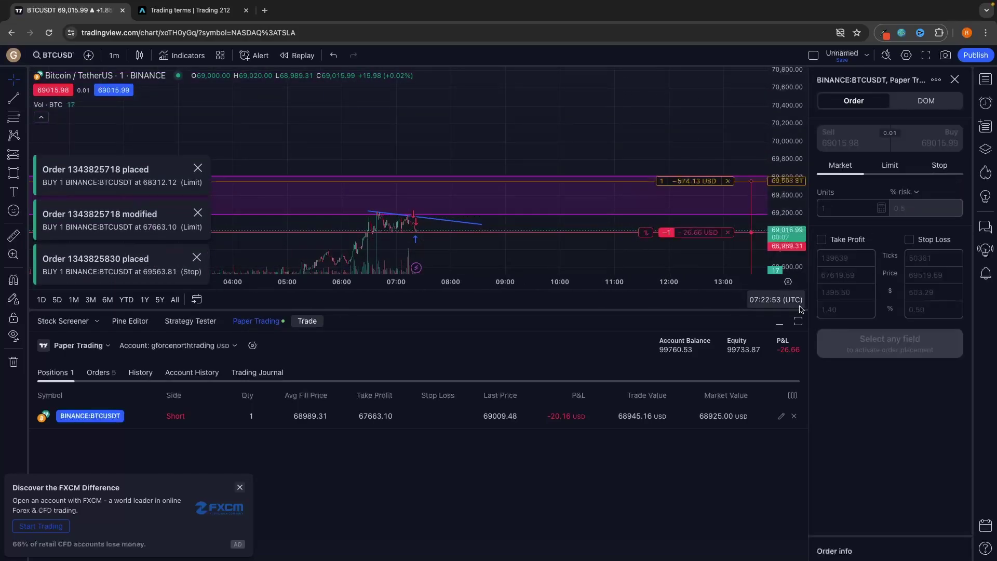
Examine the paper trading orders list, comparing the status and fill prices of the TSLA and BTCUSDT orders
click(102, 372)
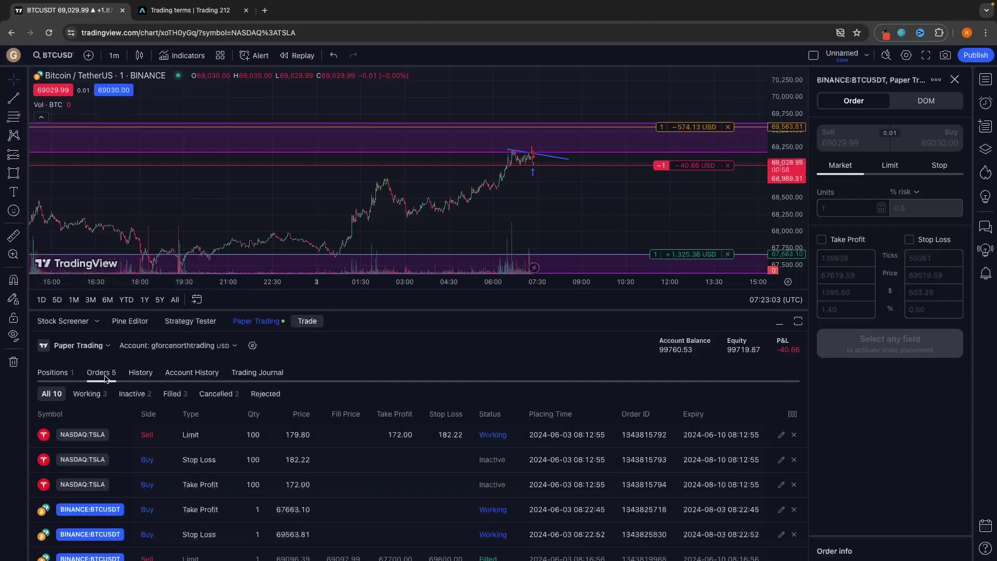
scroll(162, 441, down, 4)
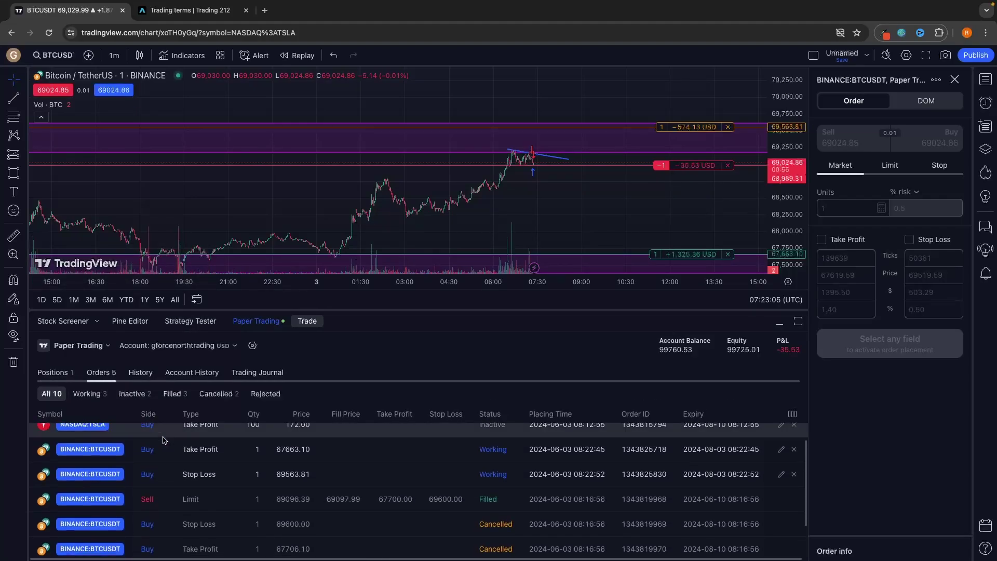
scroll(162, 441, down, 1)
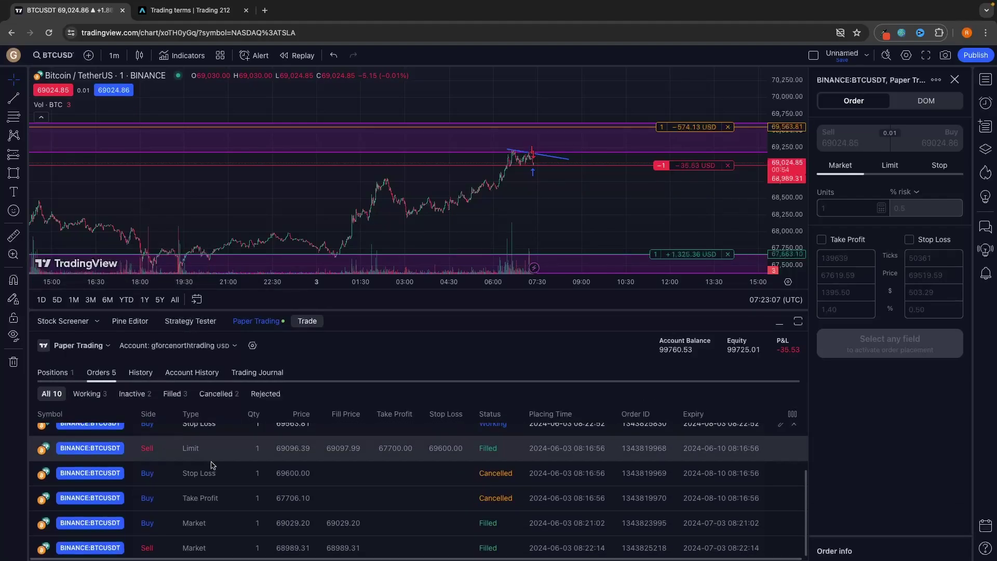
scroll(209, 494, up, 1)
scroll(207, 520, down, 1)
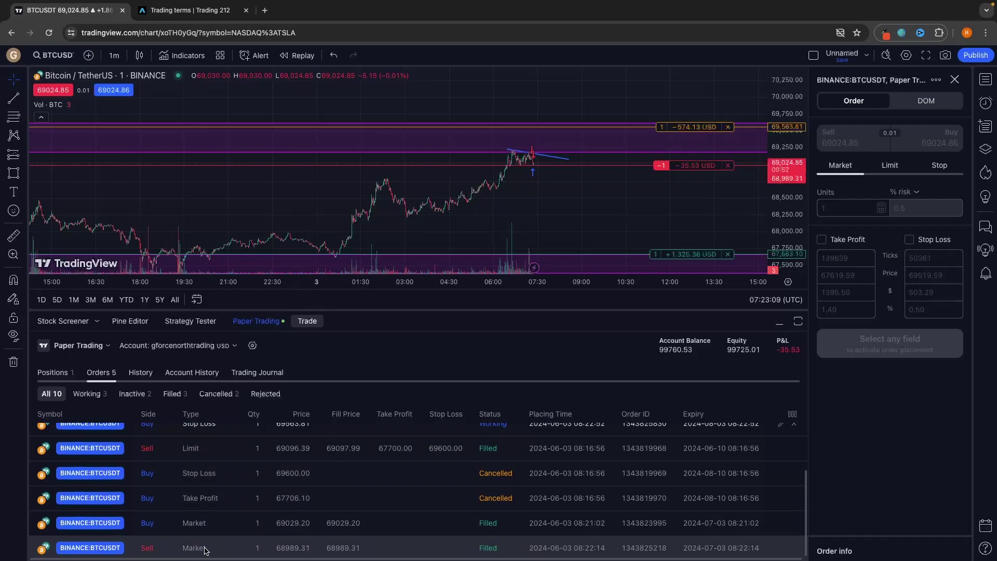
scroll(213, 520, up, 5)
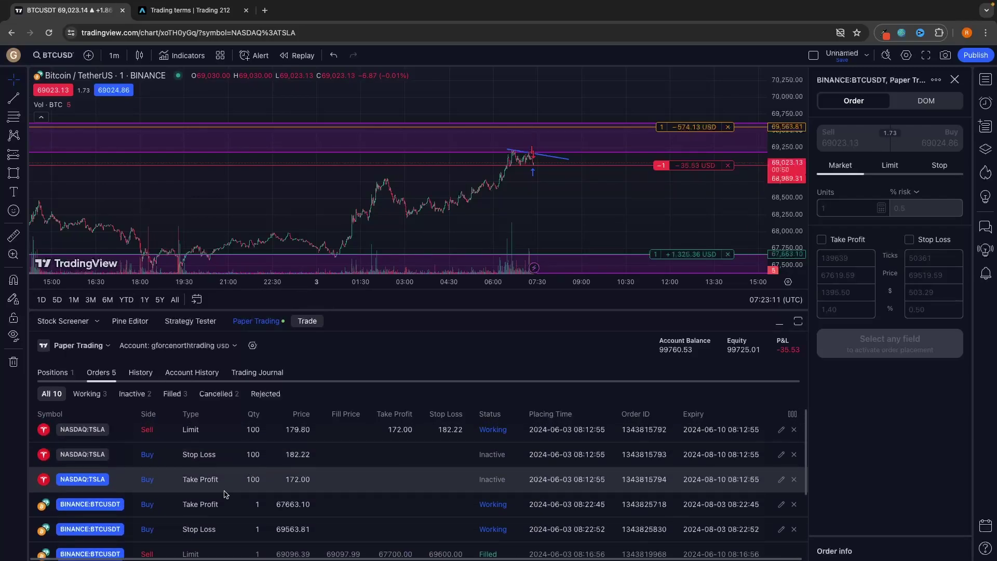
scroll(226, 467, up, 1)
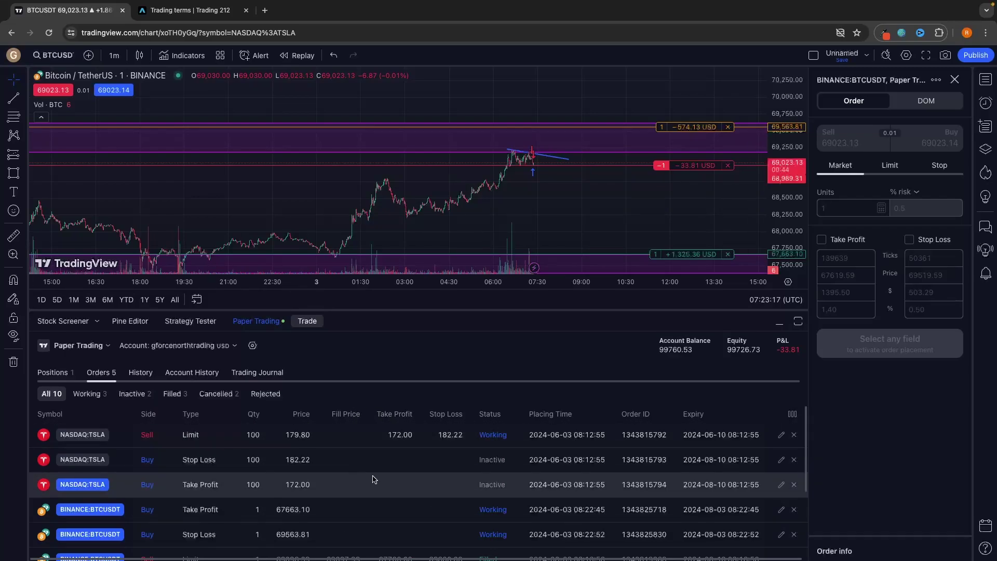
scroll(375, 459, down, 3)
scroll(377, 462, down, 1)
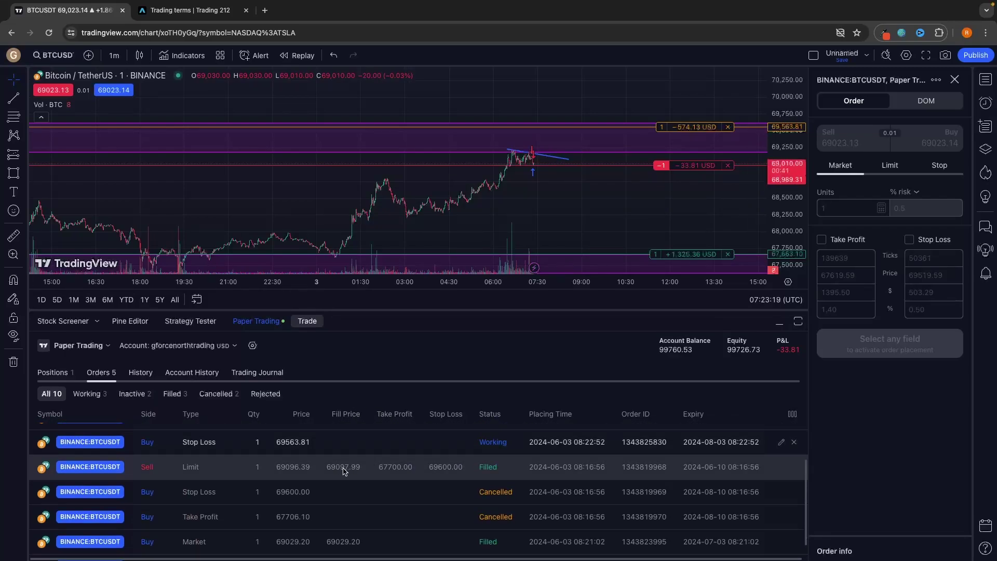
scroll(356, 541, down, 1)
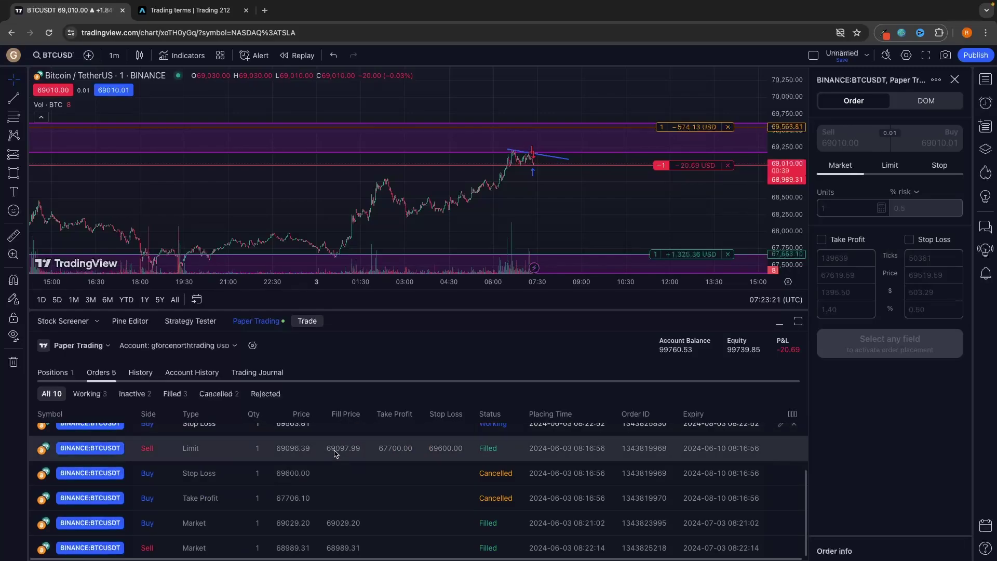
Review the order history, the account history and the trading journal of the paper trading account
click(141, 373)
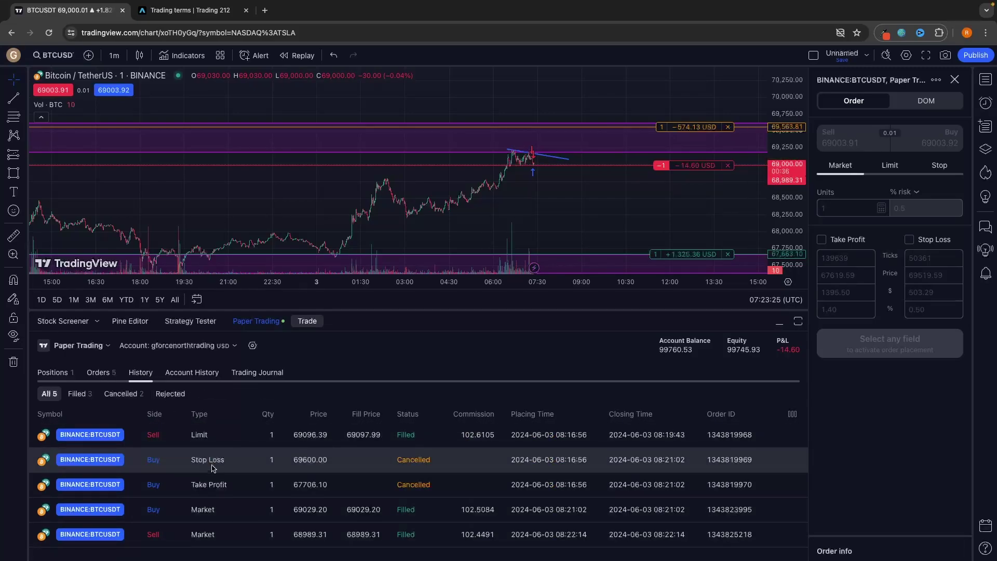
click(192, 373)
click(258, 372)
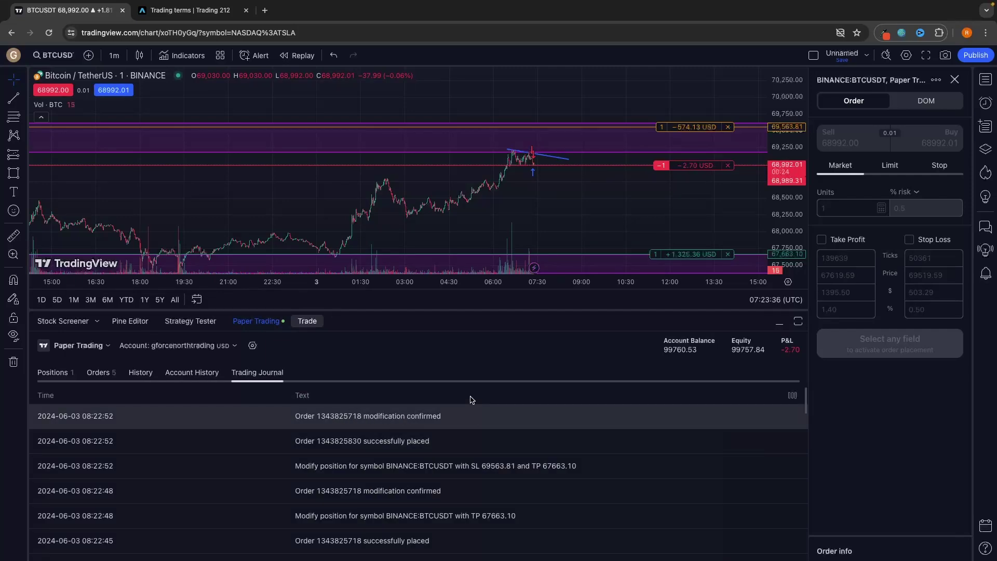
scroll(471, 400, down, 5)
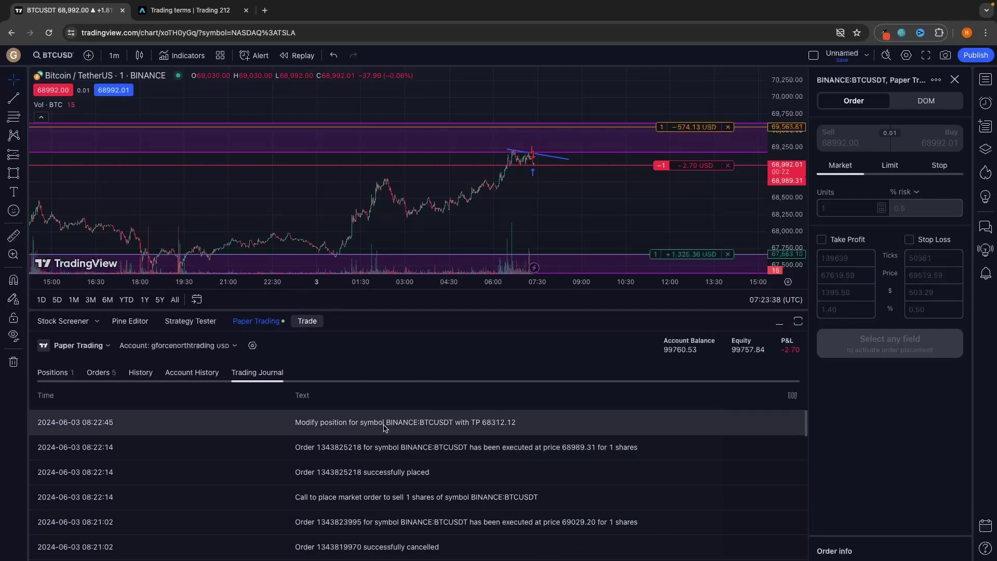
scroll(384, 427, up, 2)
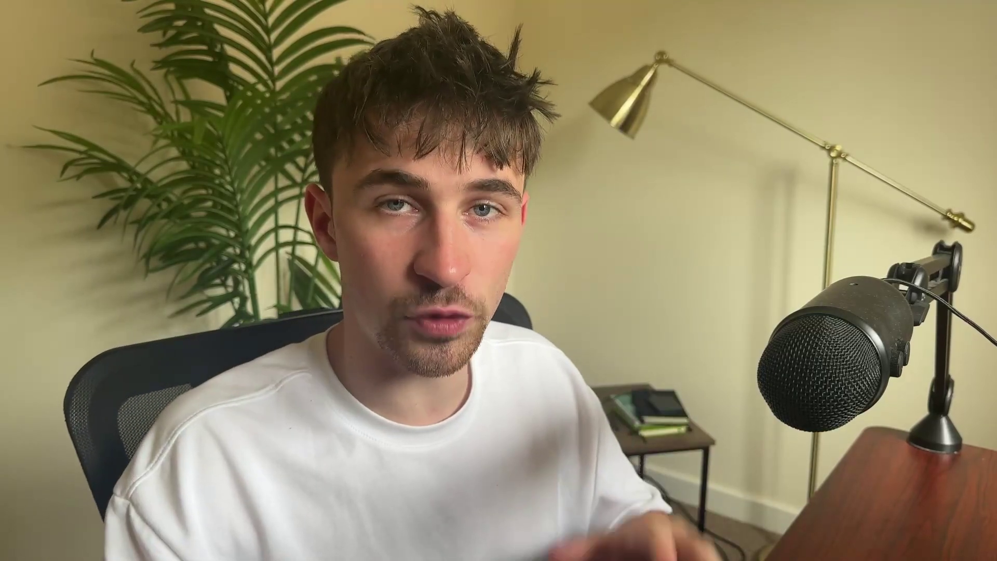